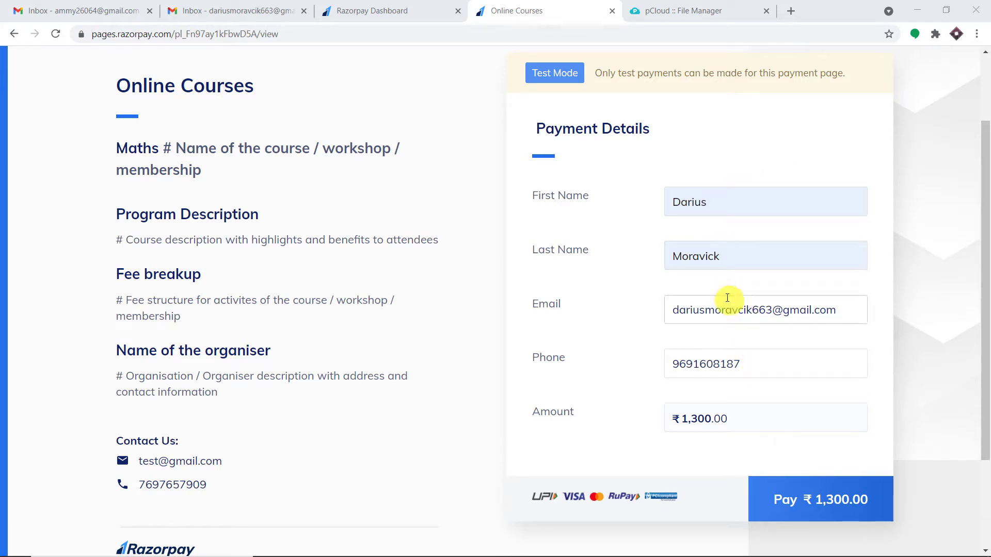
Review the Data Entry folder in pCloud and the payer's Gmail inbox, then return to the payment page
click(663, 9)
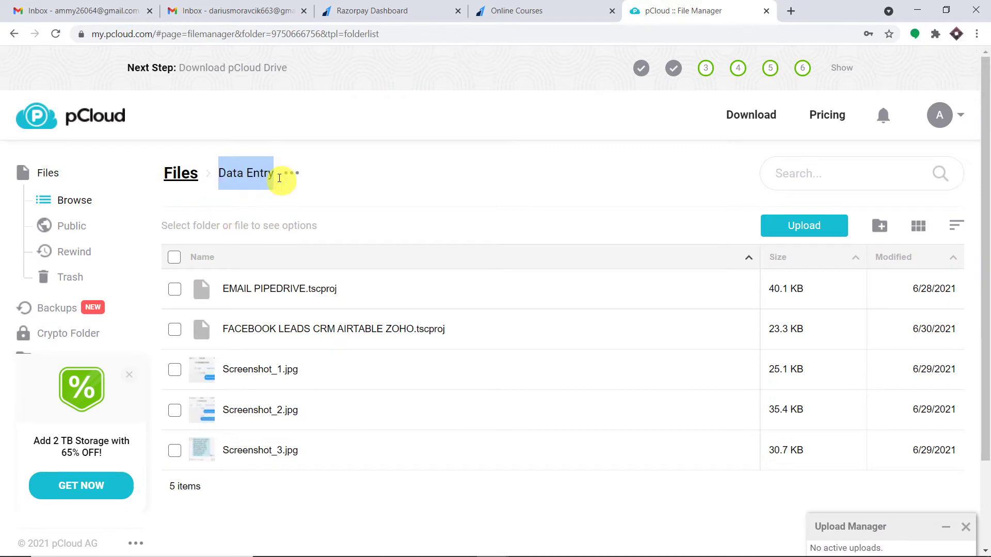
click(256, 19)
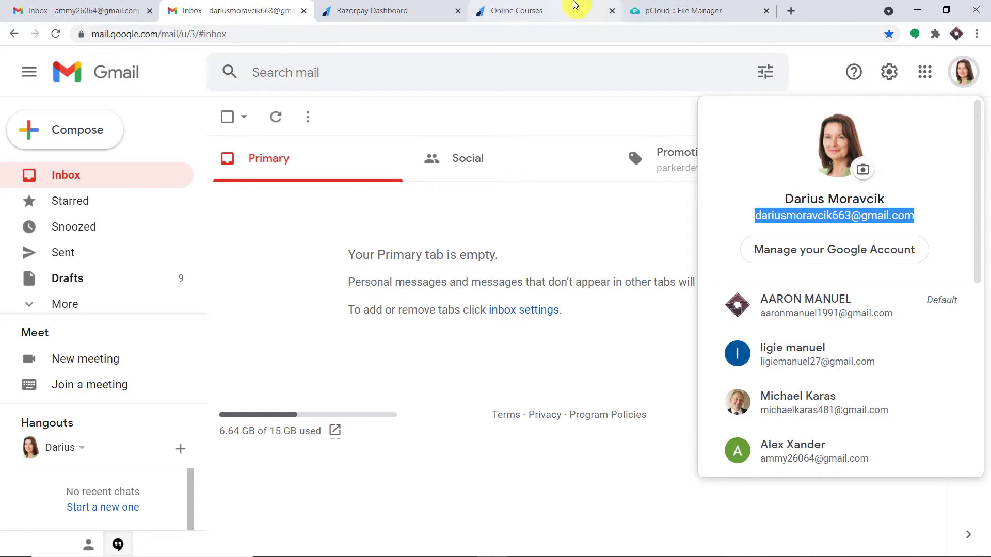
click(574, 5)
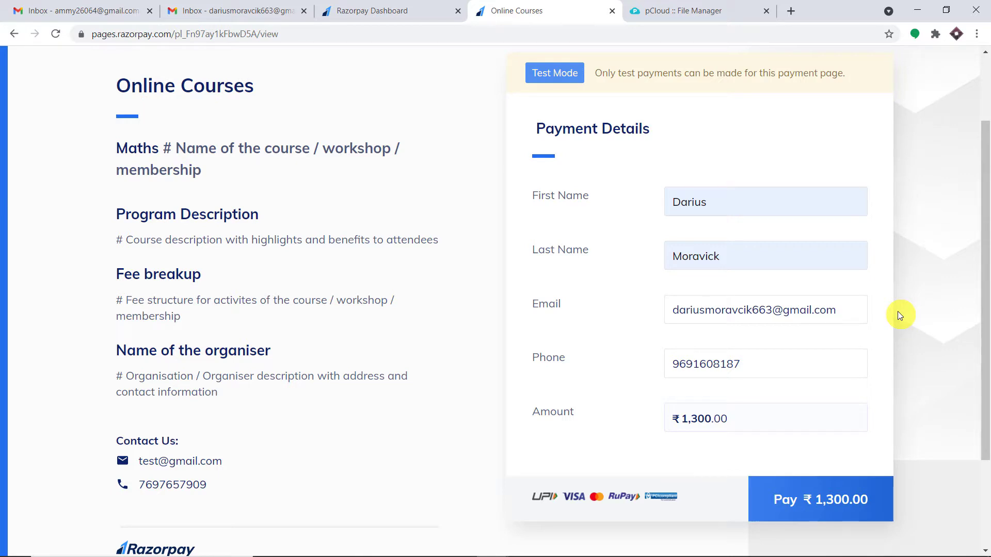
click(833, 498)
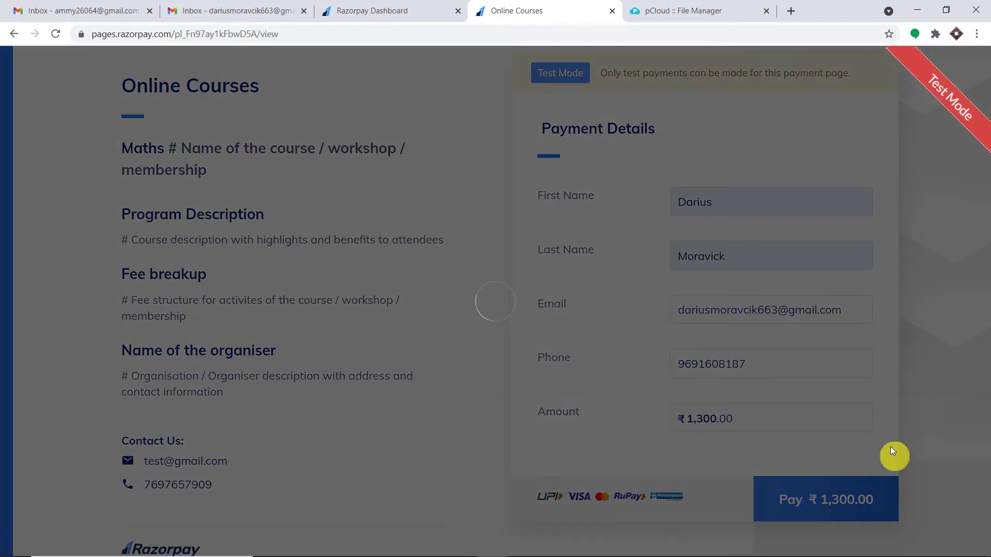
click(505, 316)
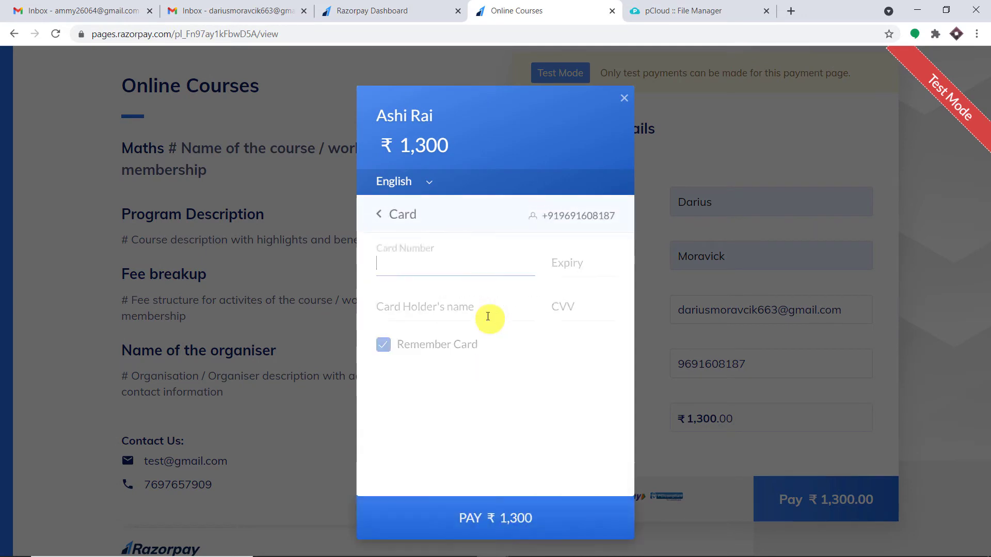
click(436, 269)
click(438, 300)
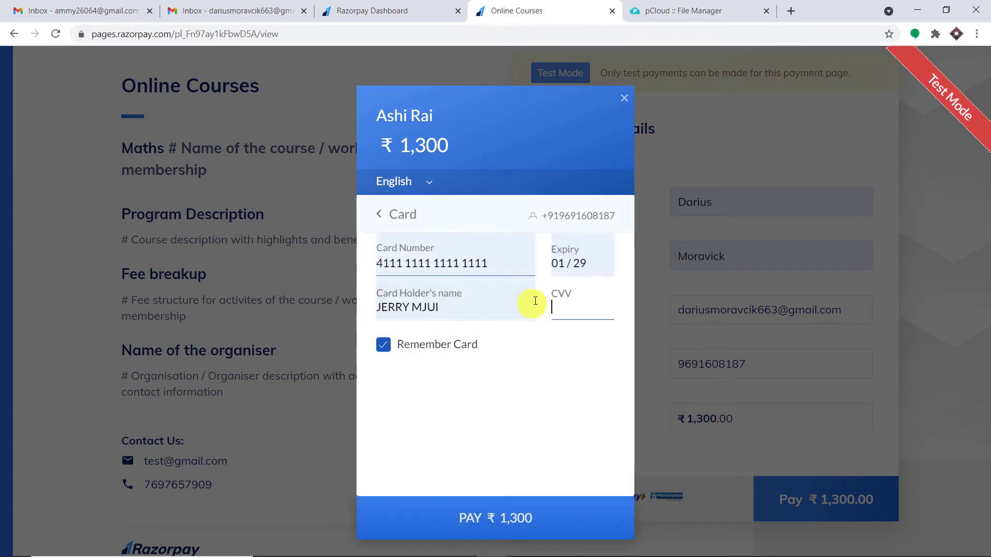
click(565, 307)
text(123)
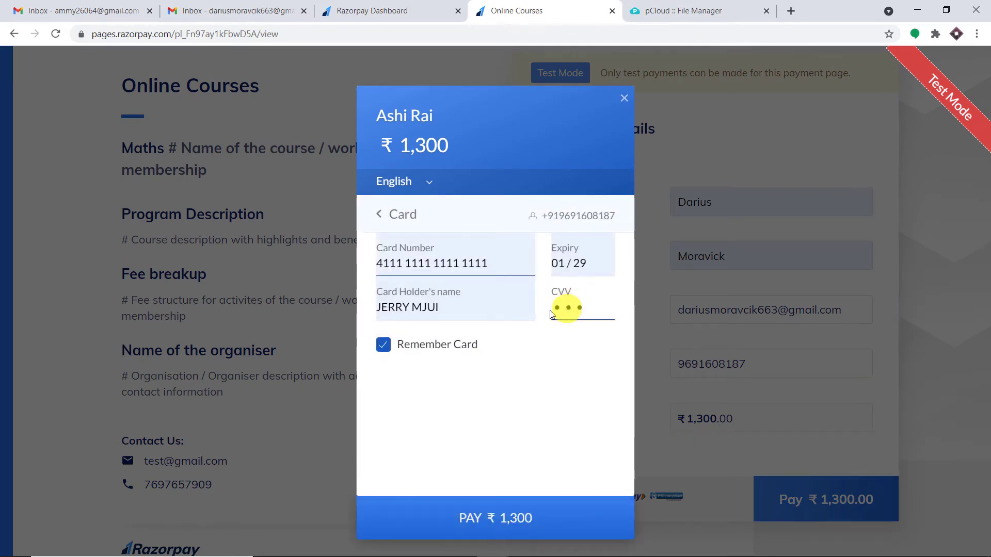
Submit the payment, skip saving the card, and choose Success on the demo bank page
click(531, 520)
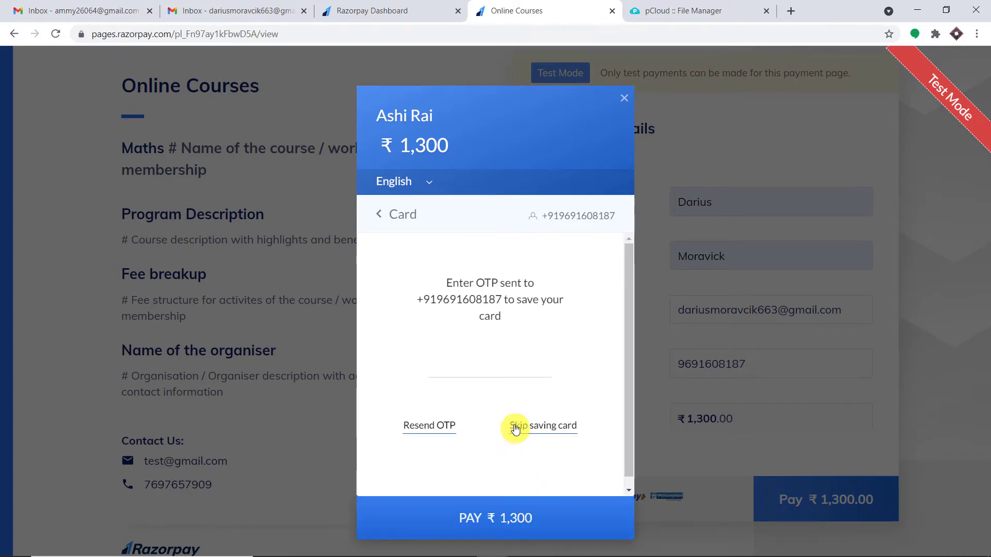
click(547, 425)
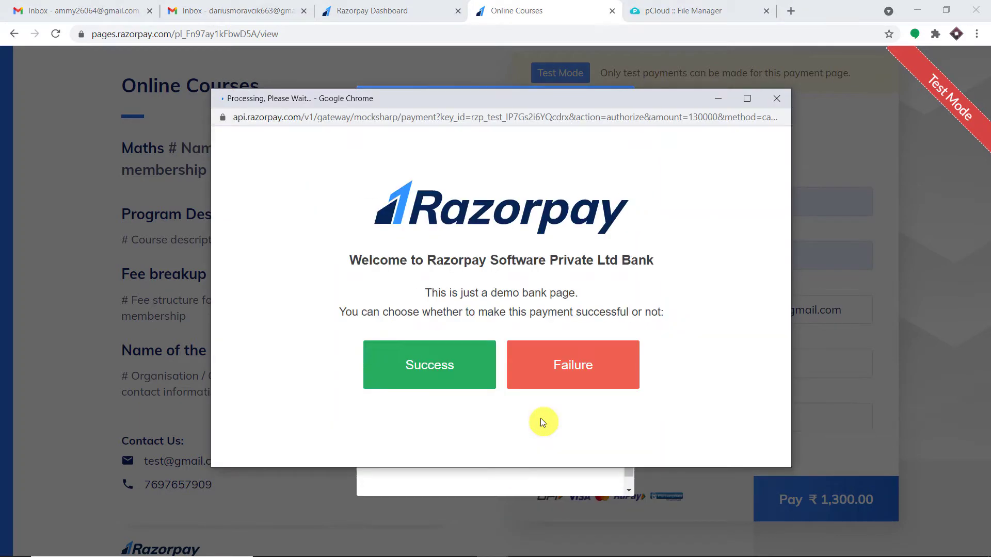
click(429, 367)
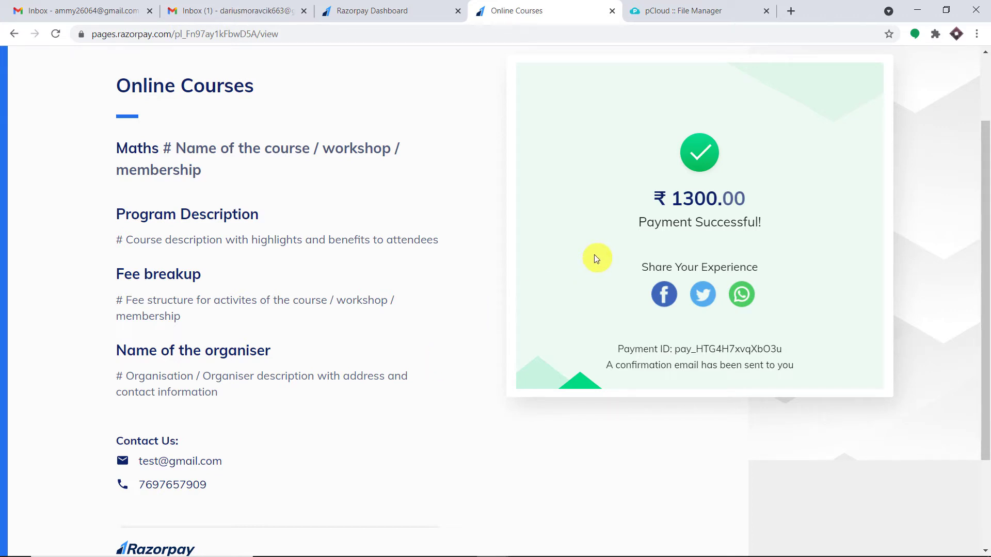
Open the pCloud Team email in the payer's Gmail and highlight the shared folder name 'Data Entry'
click(699, 12)
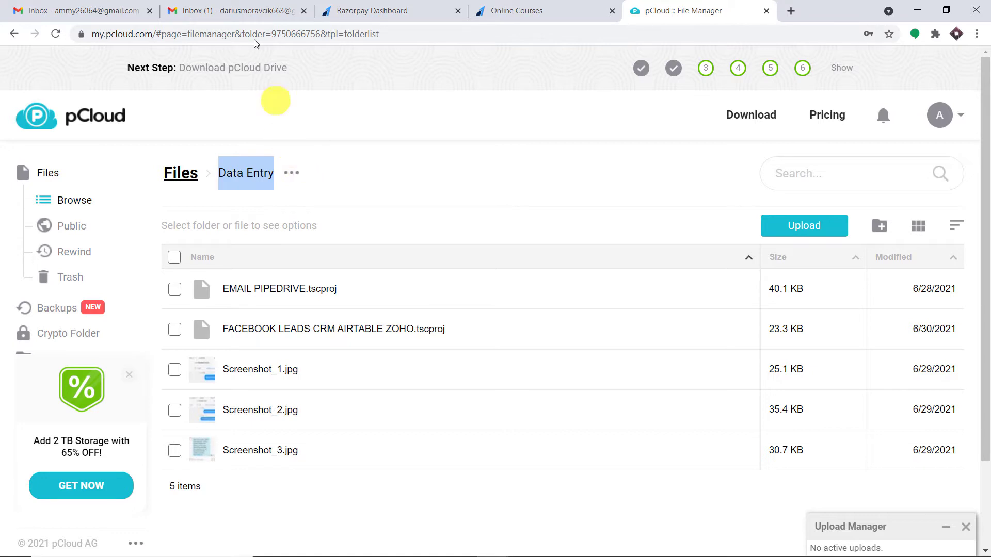
click(255, 4)
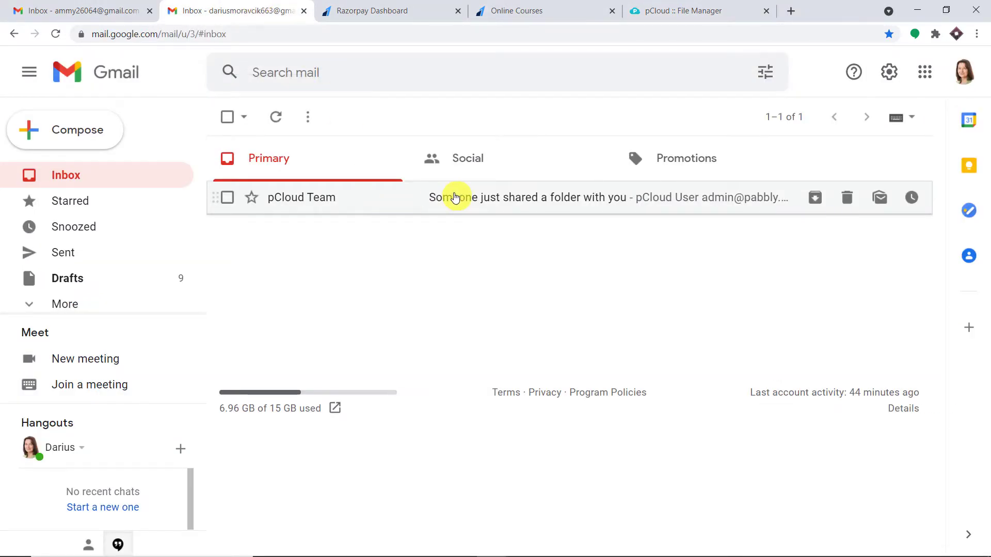
click(455, 197)
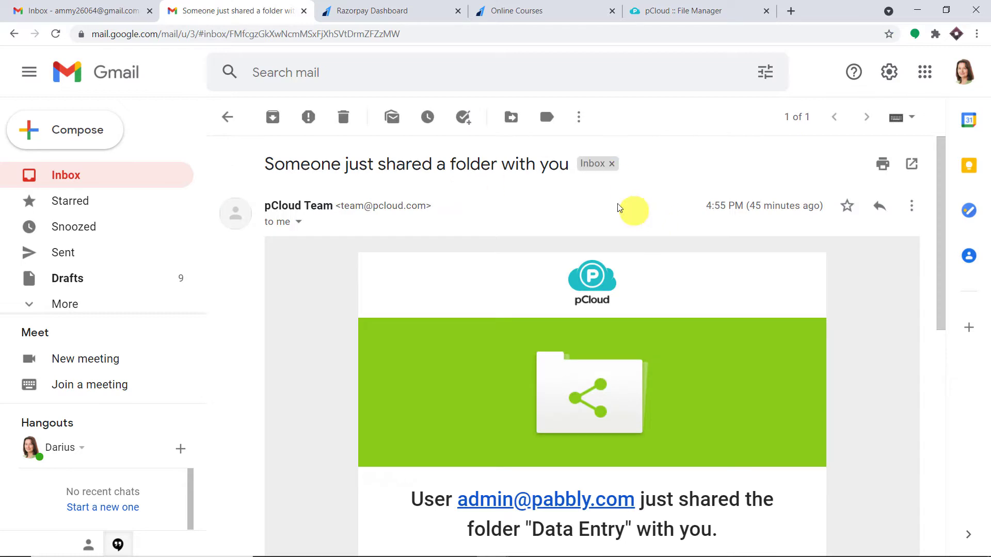
scroll(564, 212, down, 2)
scroll(566, 212, down, 3)
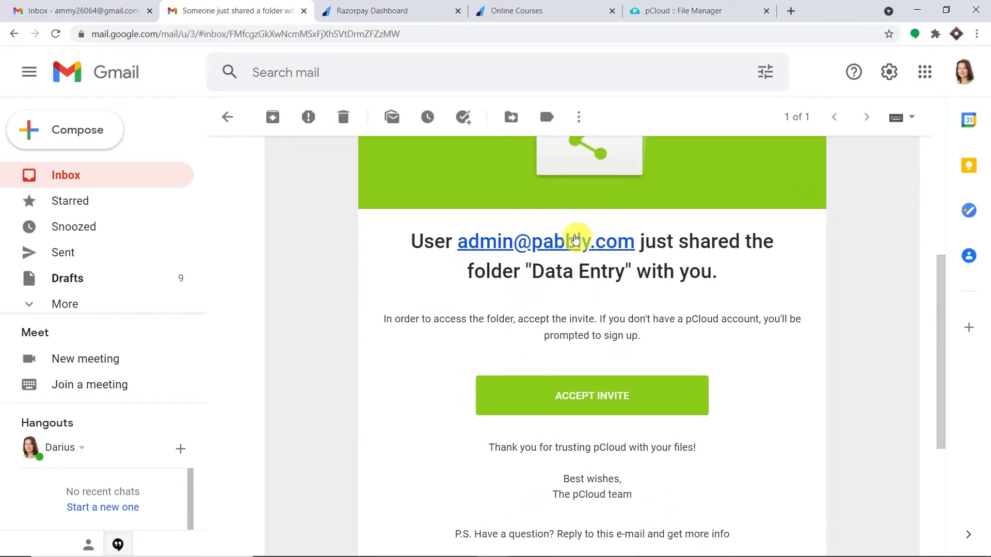
scroll(573, 239, up, 3)
scroll(576, 238, down, 3)
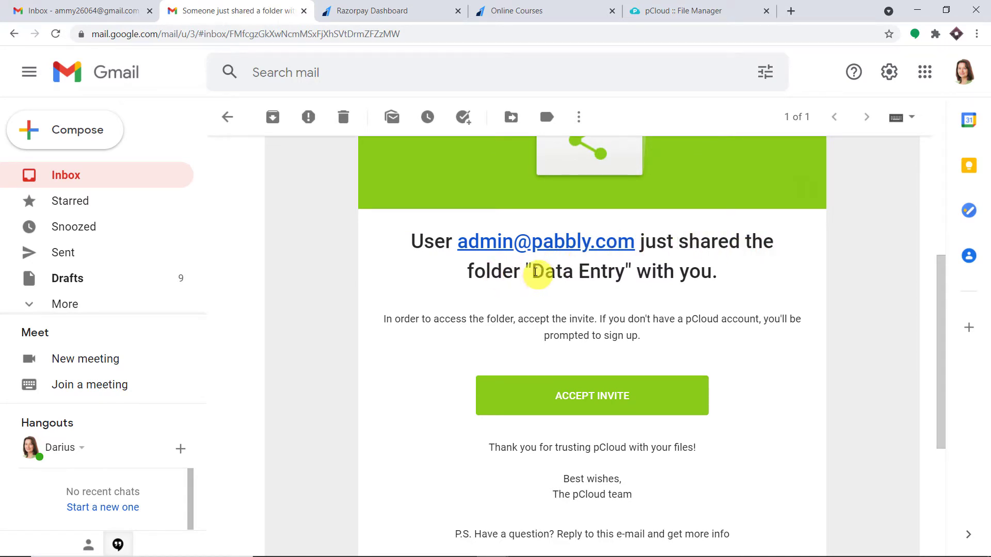
drag(531, 271, 625, 274)
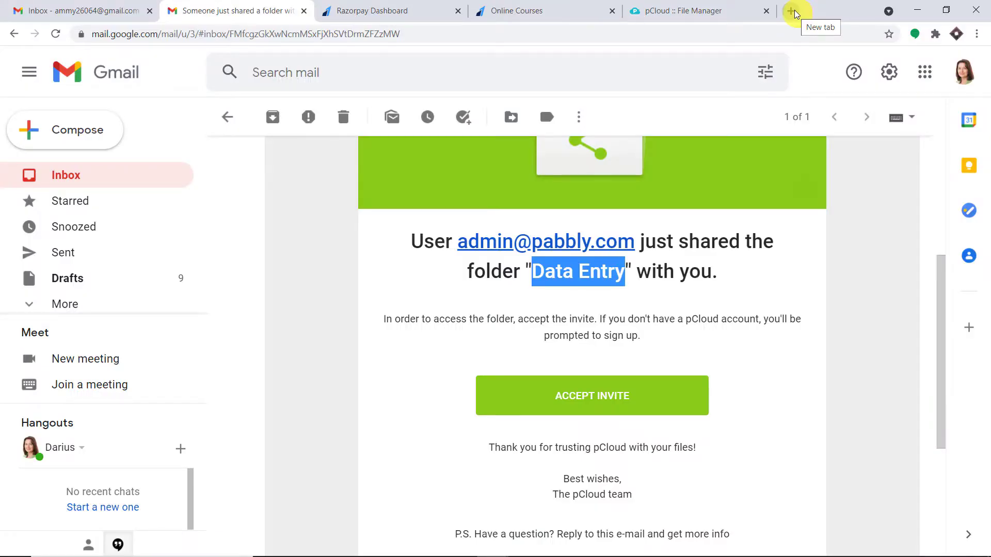
Go to pabbly.com in a new tab, open Products > Connect, sign in, and choose Access Now for Pabbly Connect
click(791, 11)
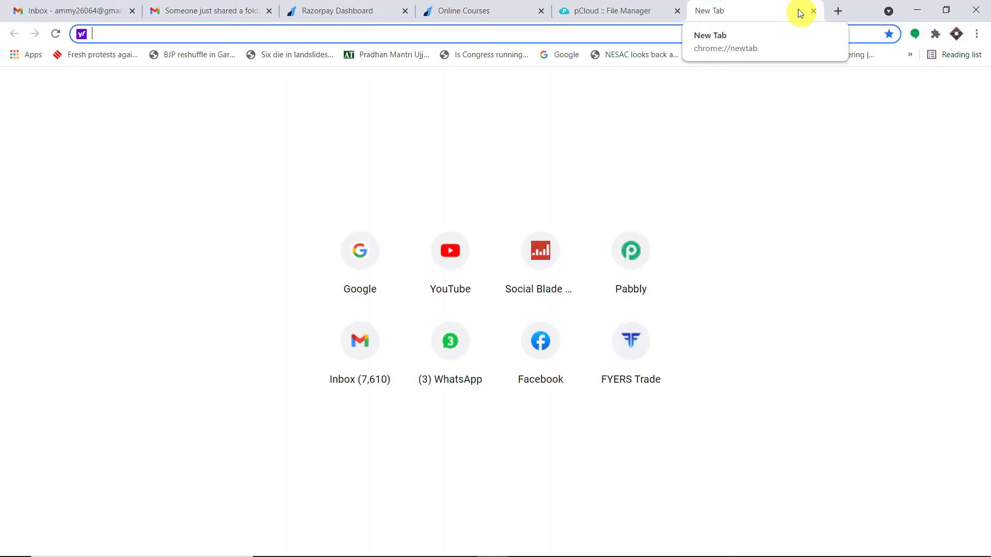
text(pabbly.com)
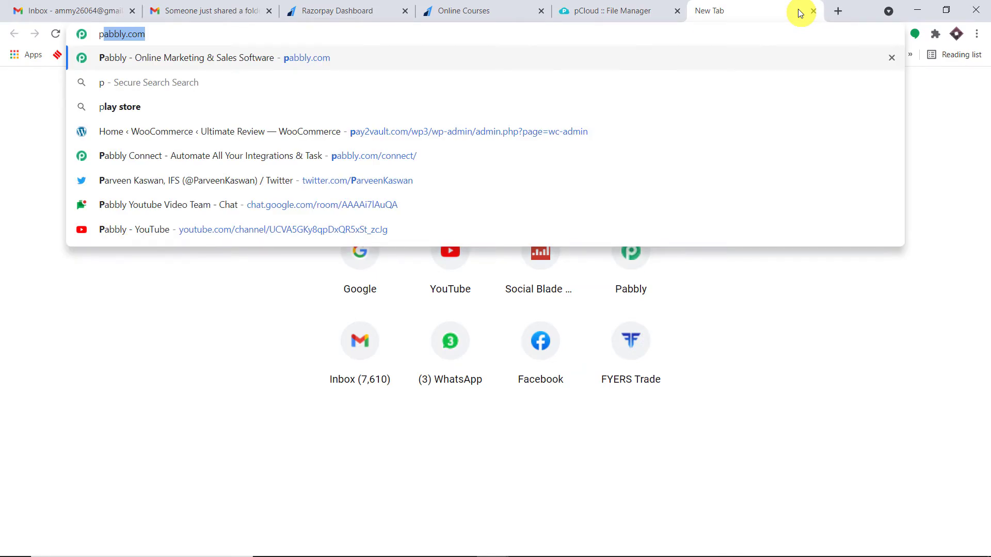
key(Return)
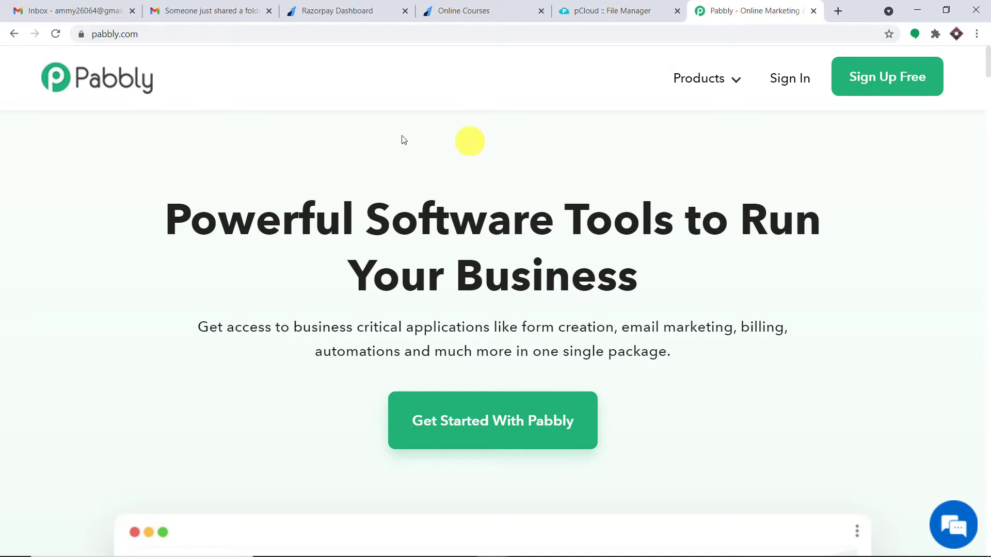
mouse_move(708, 75)
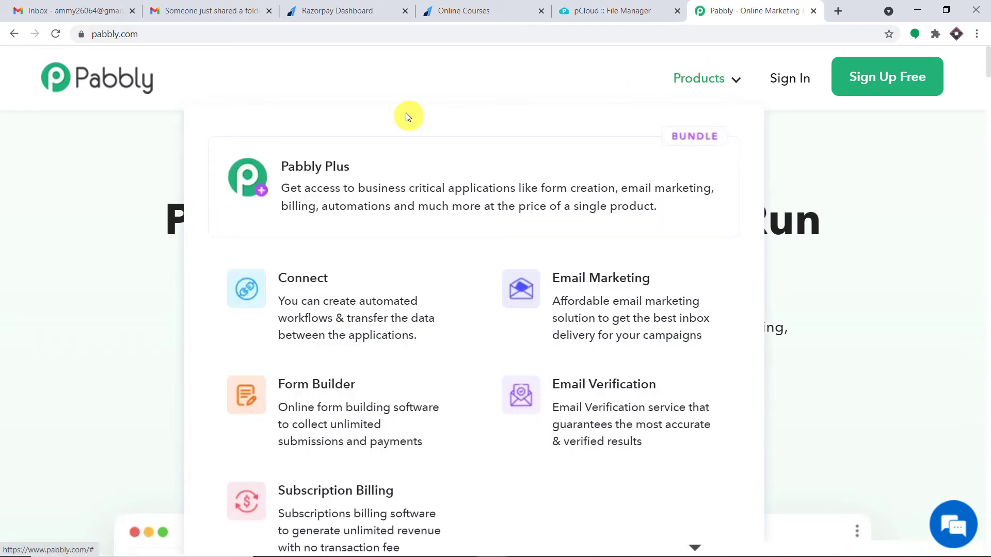
click(363, 283)
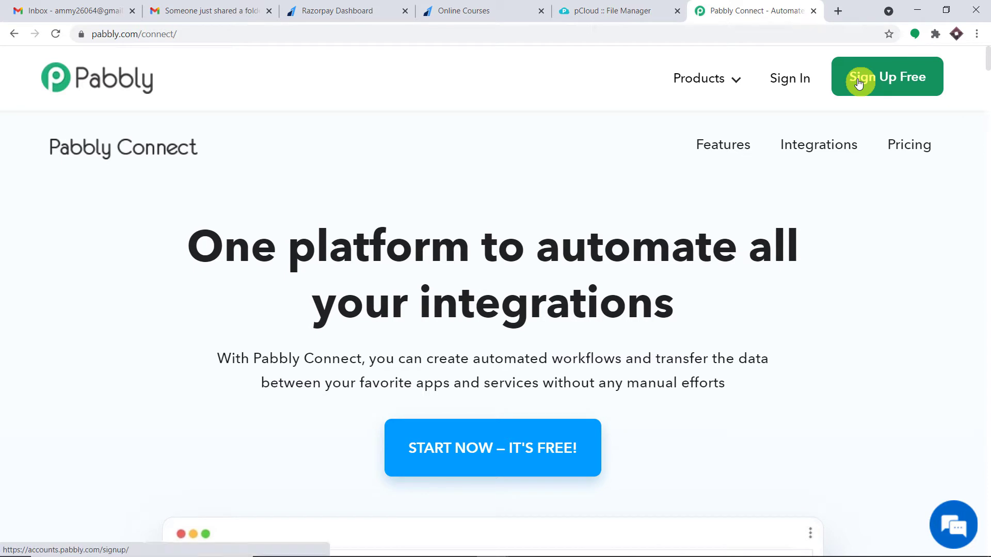
click(795, 84)
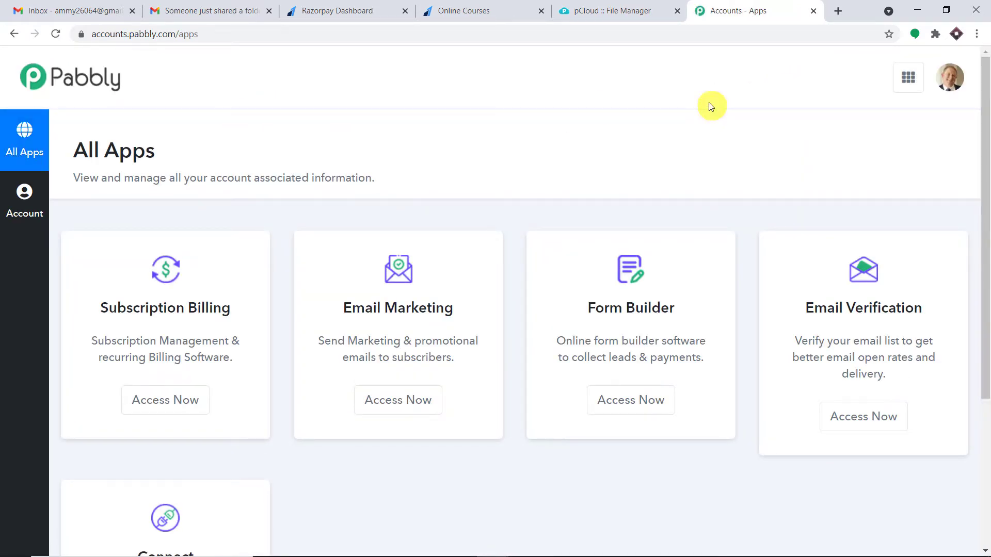
scroll(705, 155, down, 4)
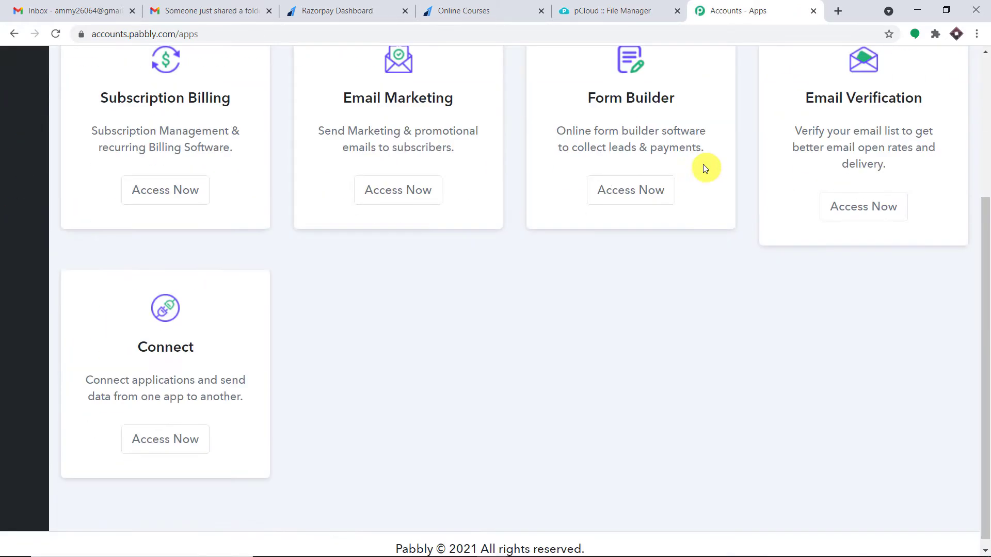
click(175, 431)
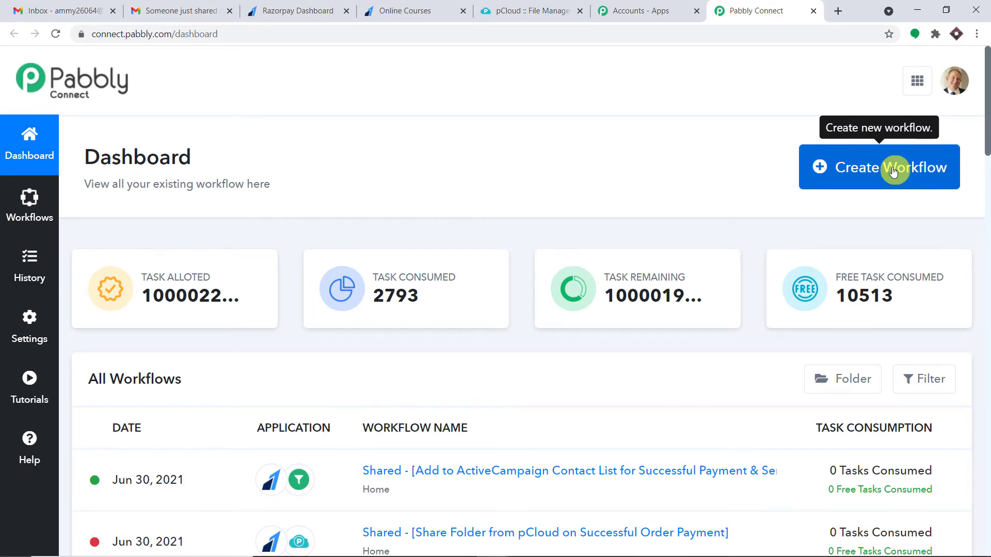
Create a workflow named 'Razorpay to pCloud', fixing the capitalisation of 'pCloud' before confirming
click(894, 171)
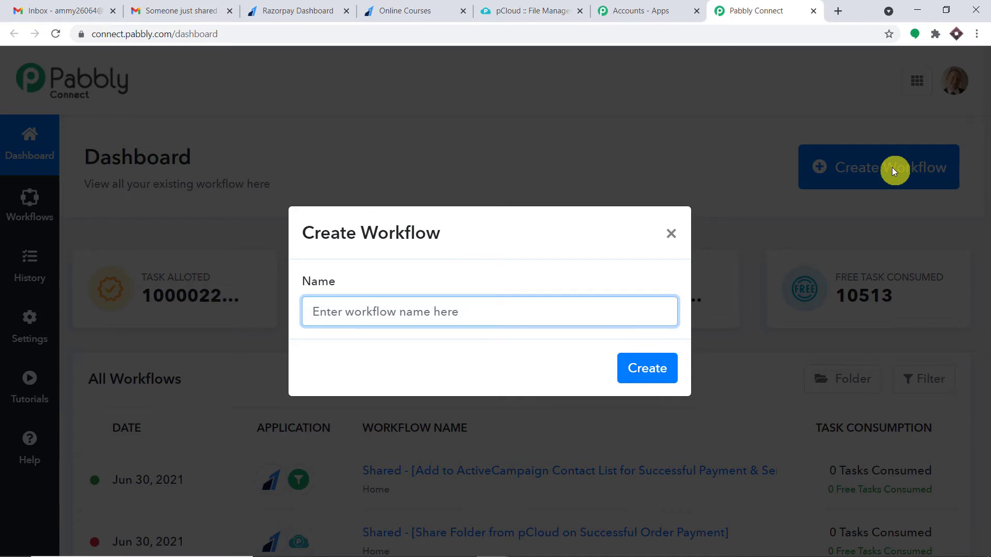
text(R)
key(BackSpace)
text(Razor)
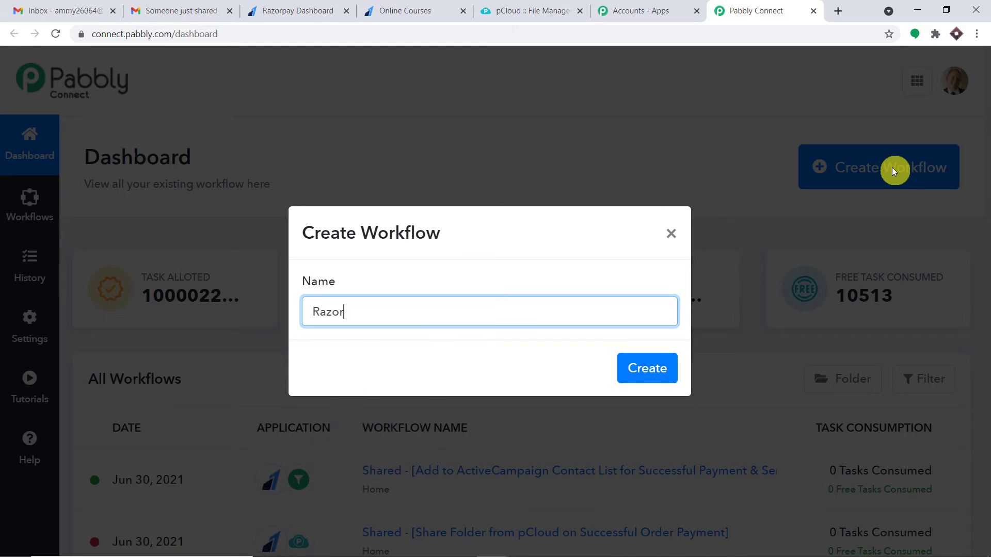
text(pay to Pcloud)
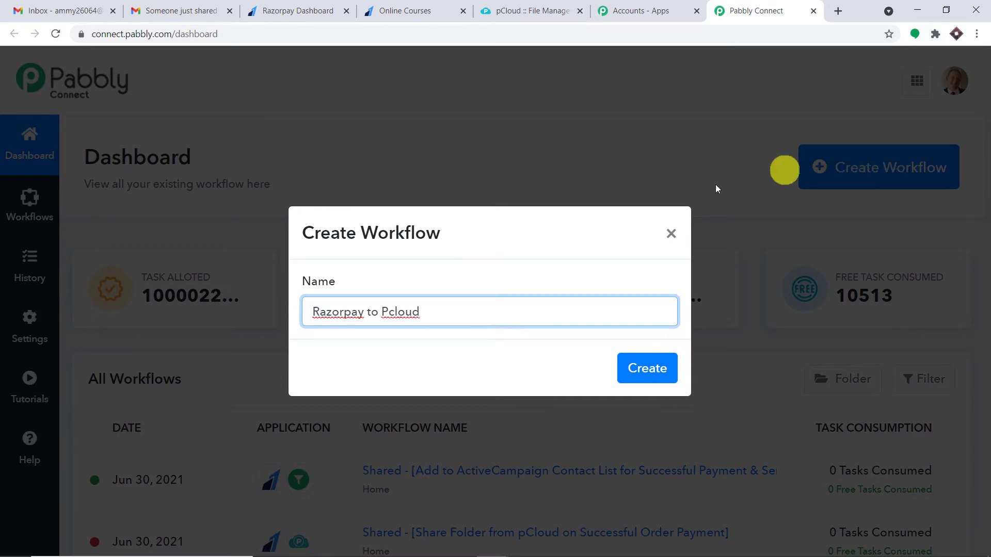
click(391, 309)
key(BackSpace)
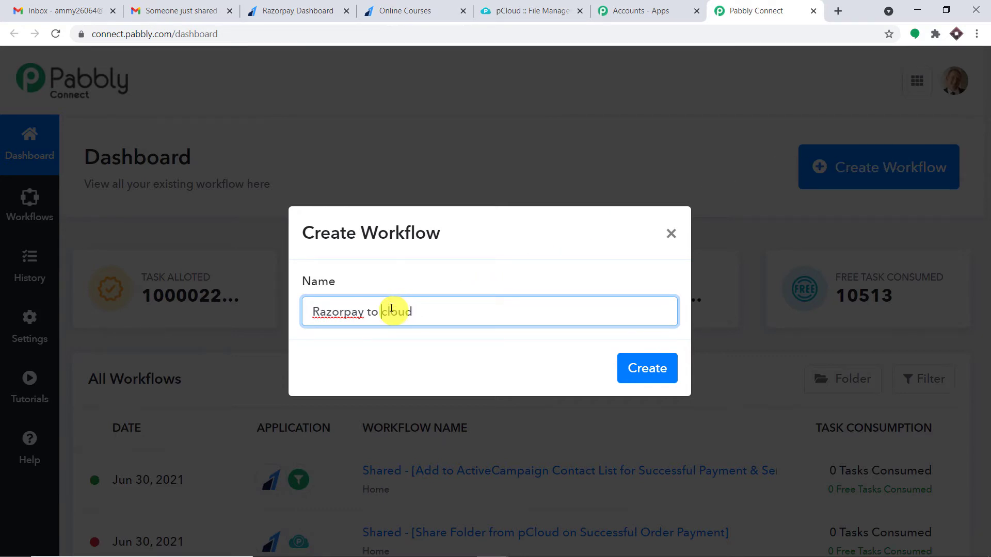
text(pC)
key(BackSpace)
key(BackSpace)
text(C)
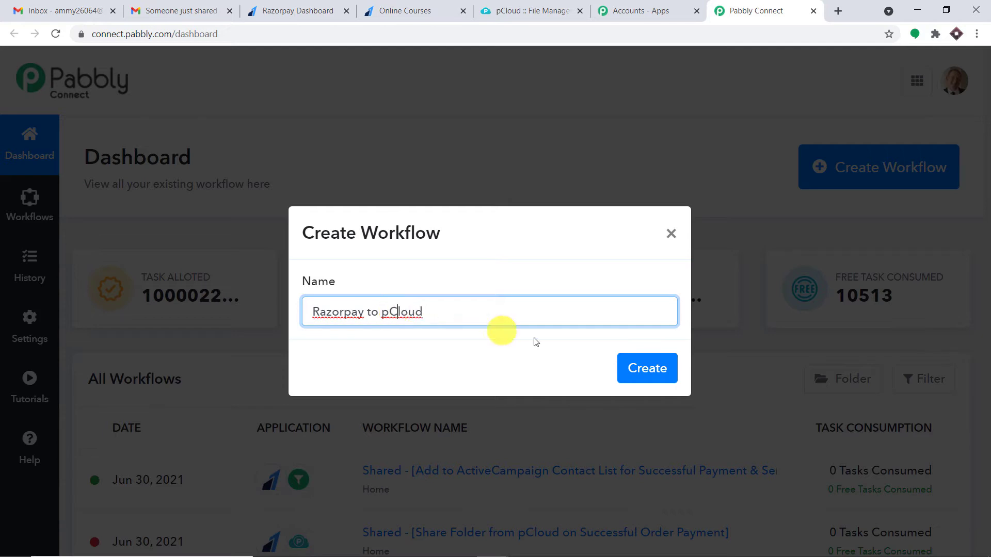
click(640, 365)
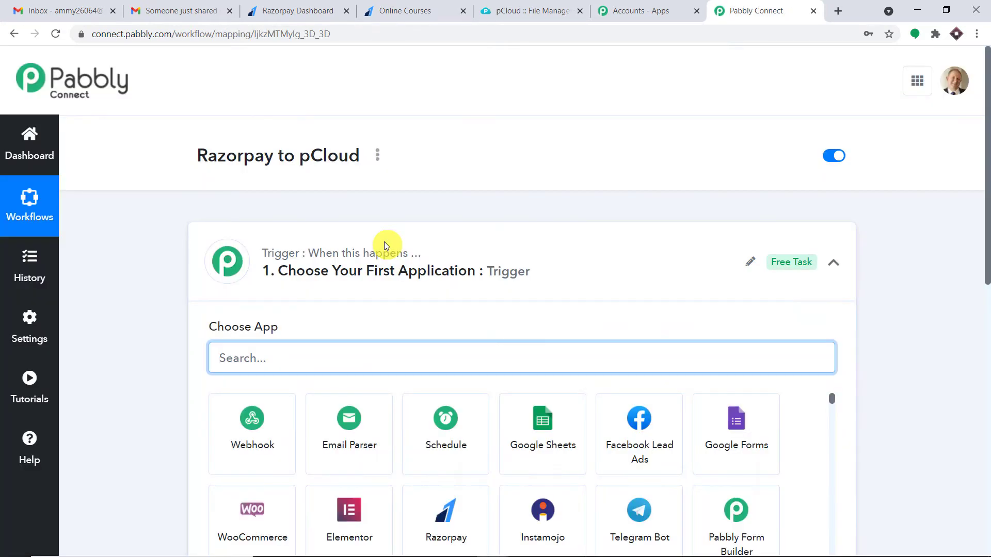
Search 'raz' in the trigger step and pick Razorpay as the trigger app
click(384, 244)
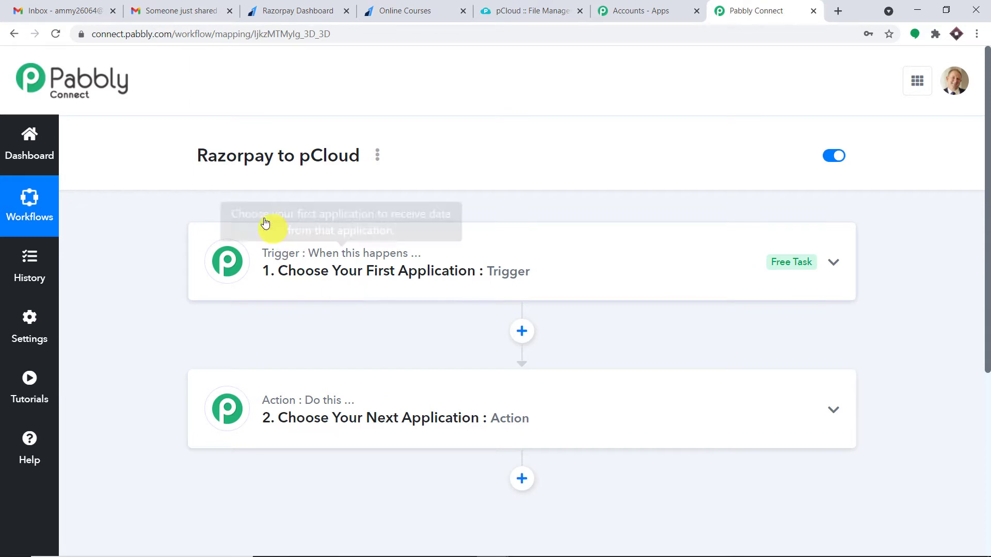
drag(189, 160, 346, 169)
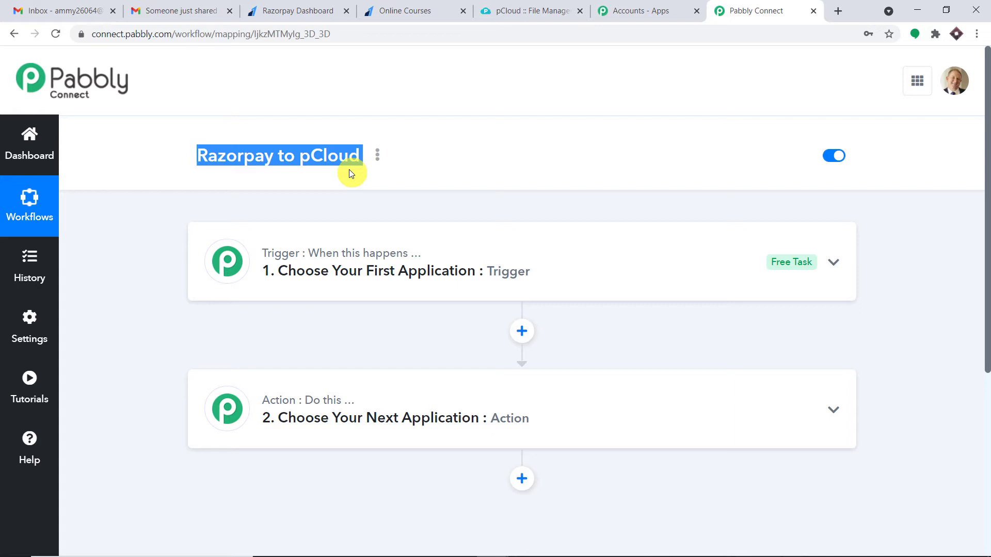
click(381, 256)
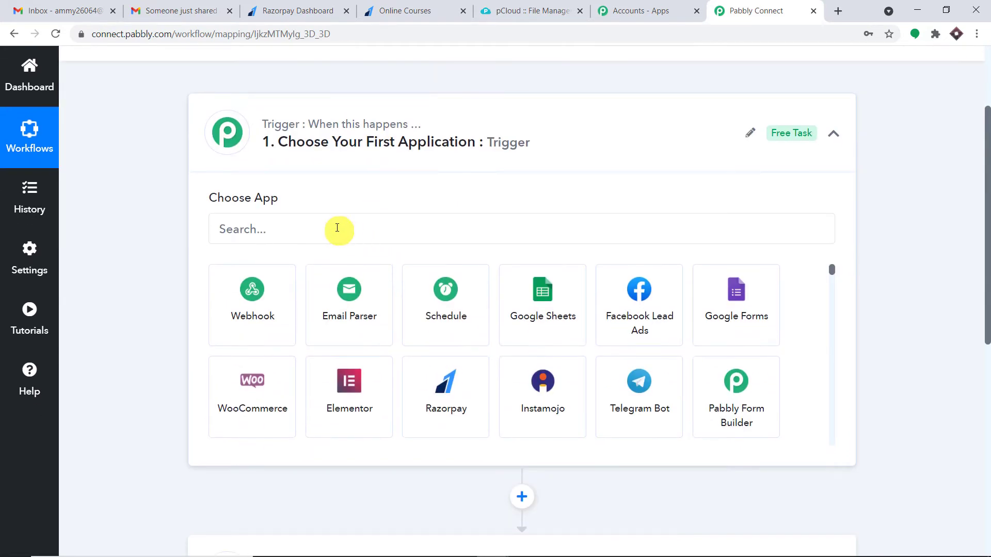
click(337, 227)
text(raz)
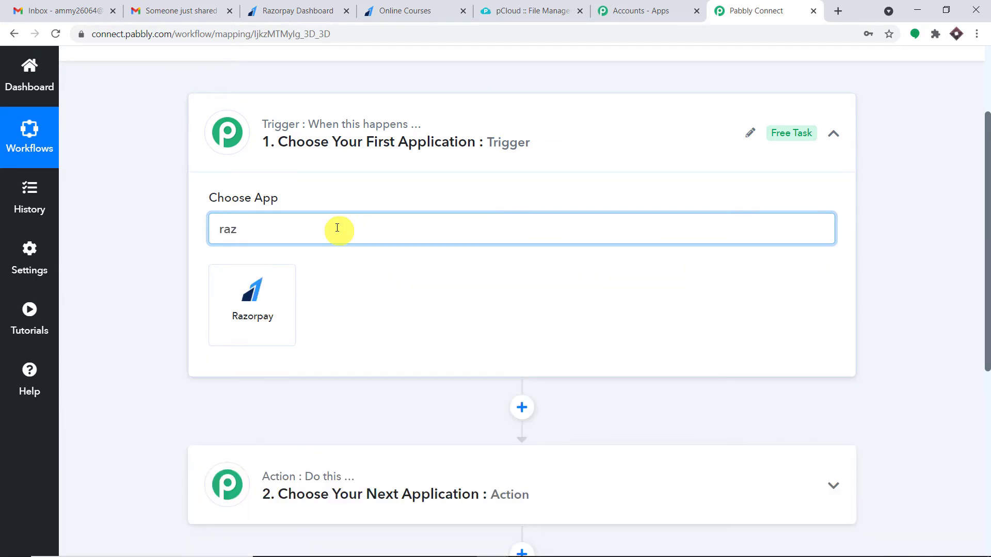
click(276, 280)
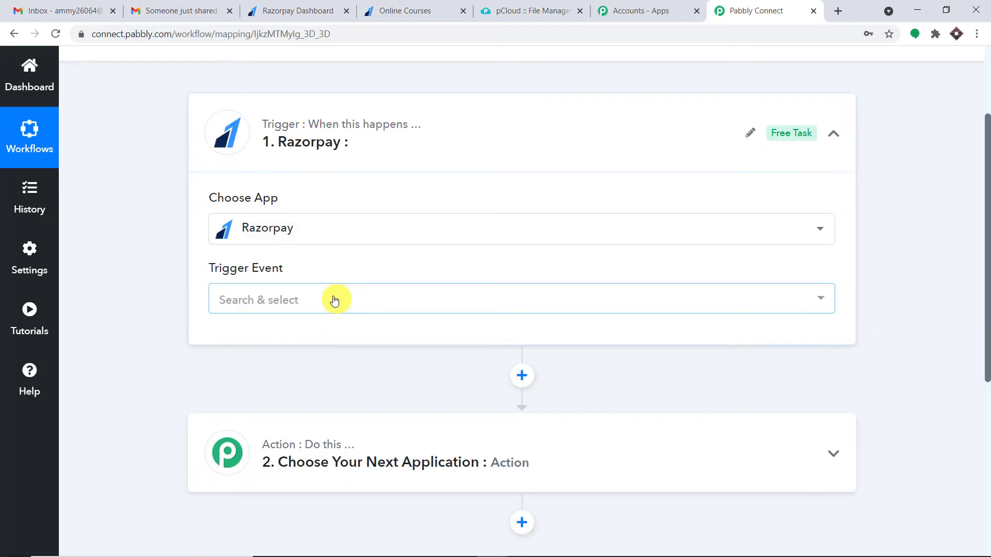
Set the Razorpay trigger event to Payment Captured
click(331, 298)
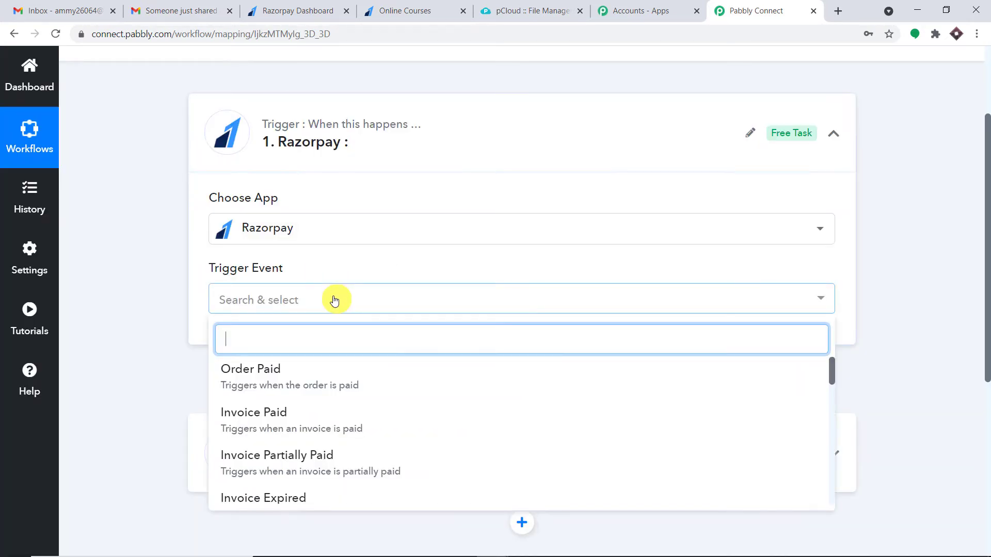
scroll(326, 365, down, 3)
scroll(331, 365, down, 4)
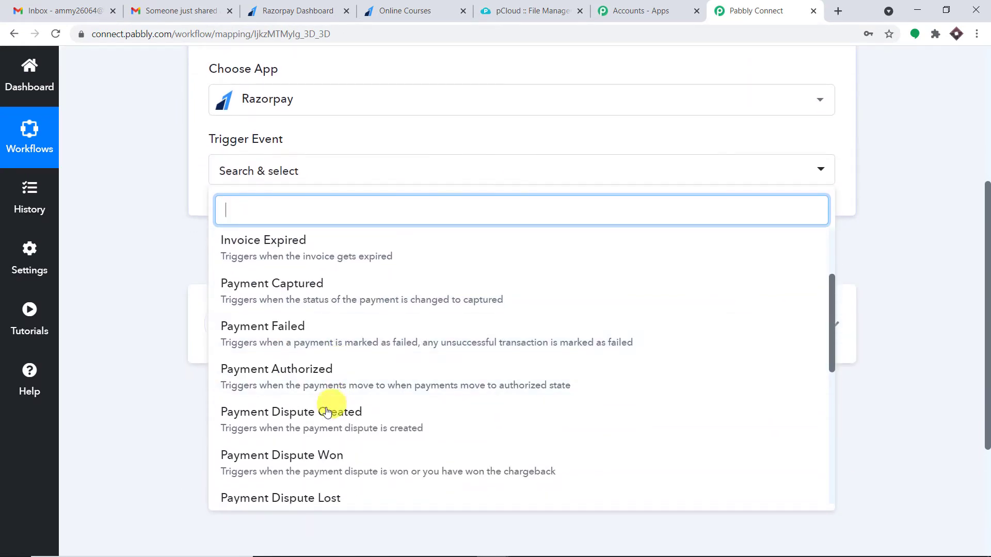
scroll(330, 308, up, 1)
click(331, 305)
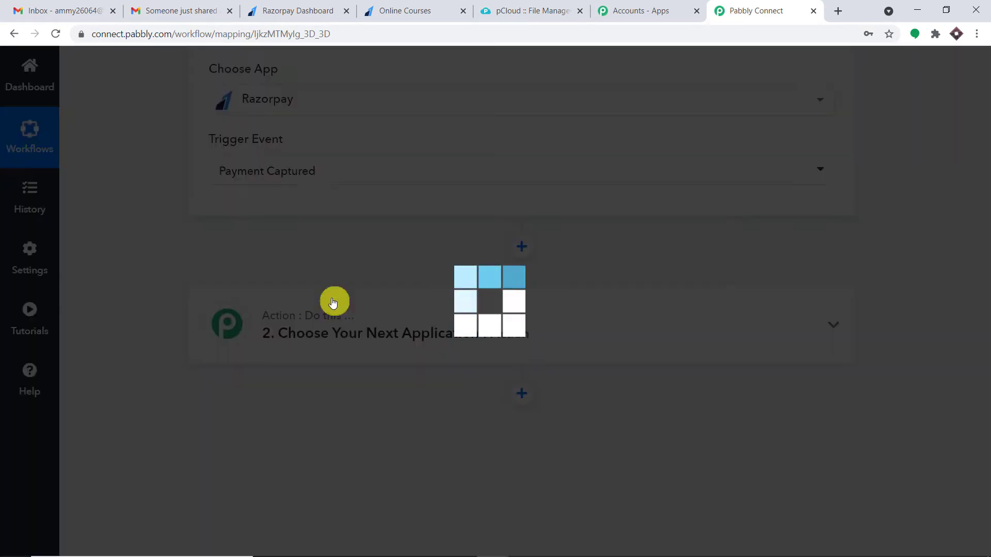
scroll(344, 299, up, 1)
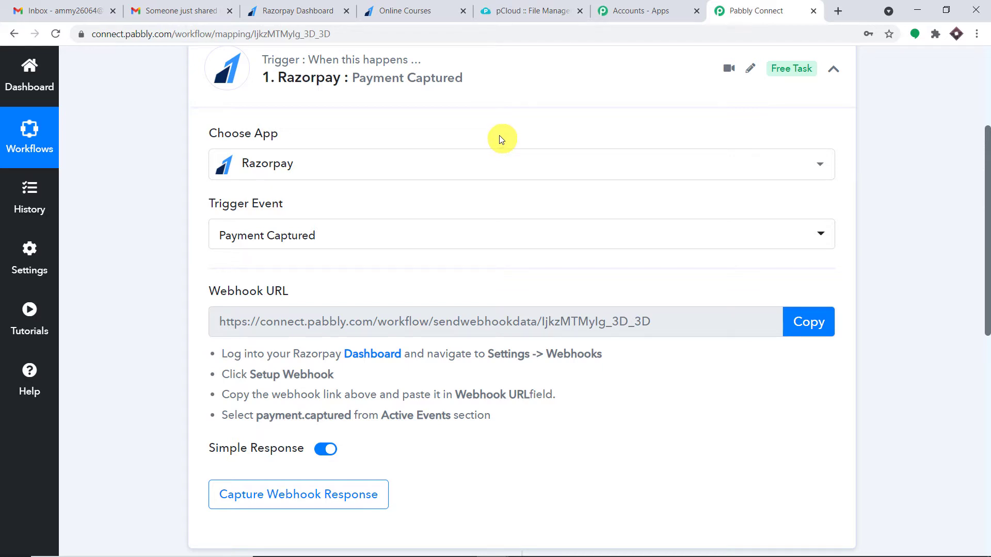
click(319, 6)
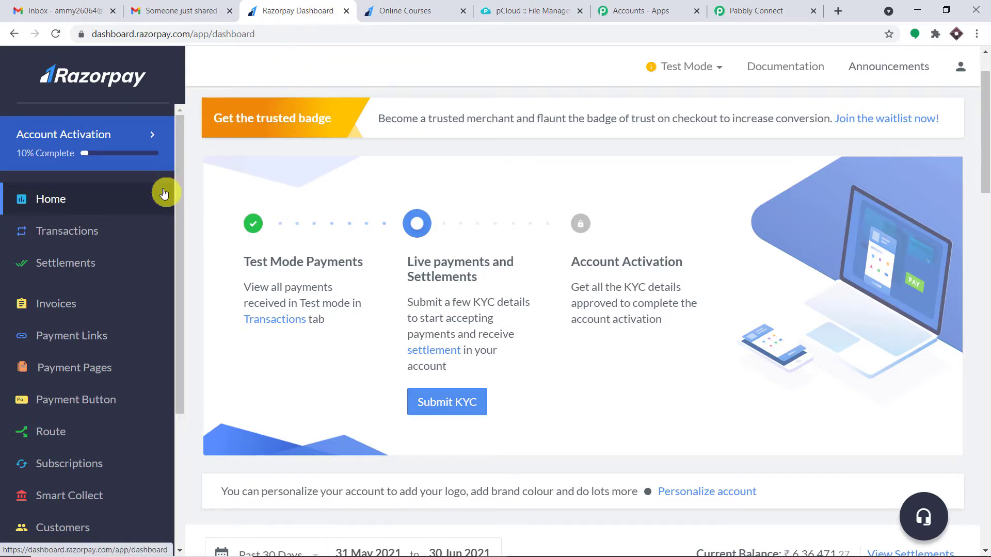
Open Settings > Webhooks in the Razorpay Dashboard, following Pabbly's Setup Webhook instructions
scroll(139, 345, down, 4)
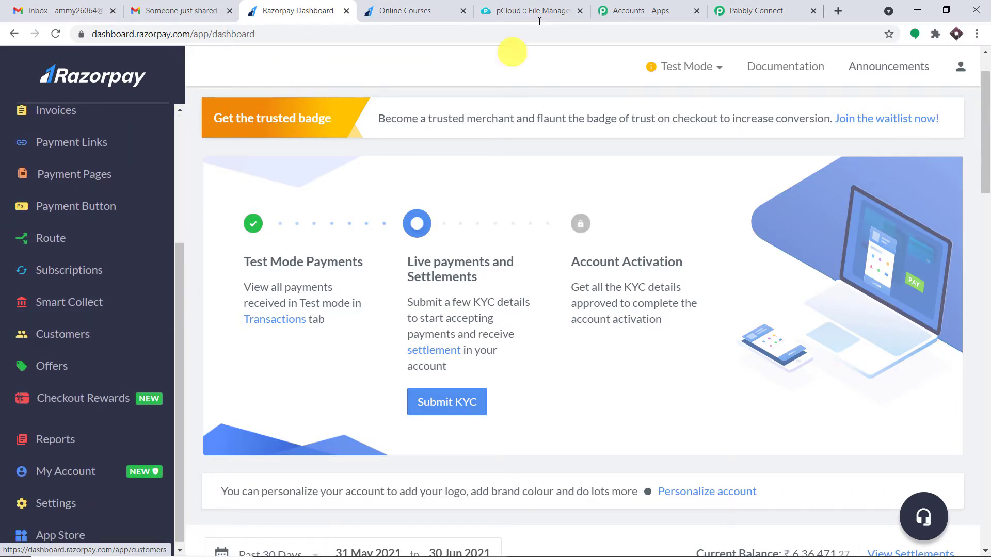
click(755, 12)
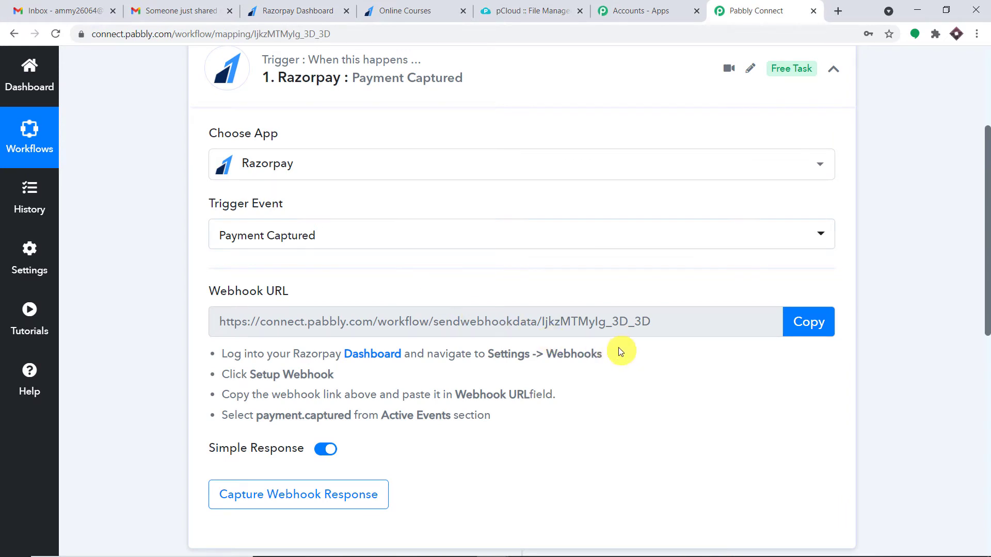
drag(603, 354, 494, 357)
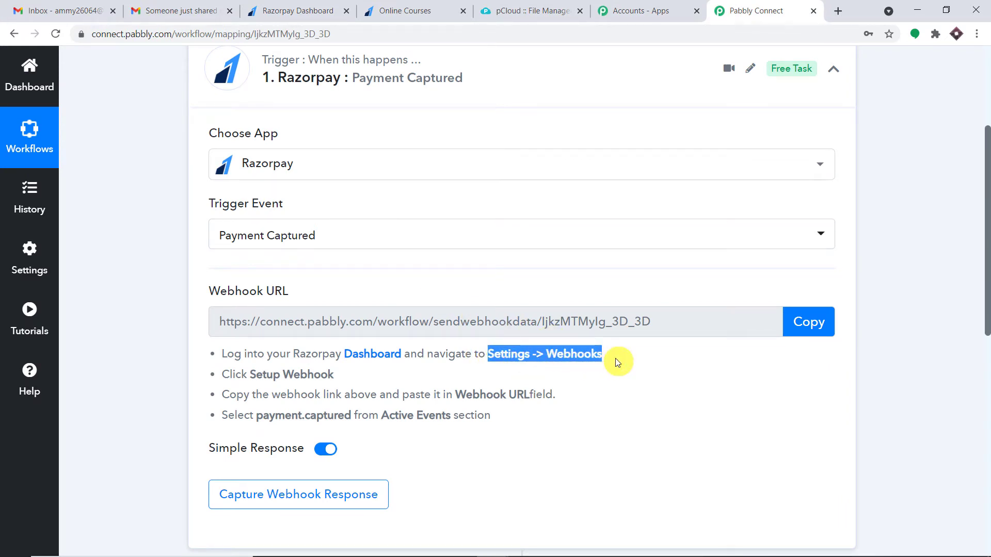
click(315, 10)
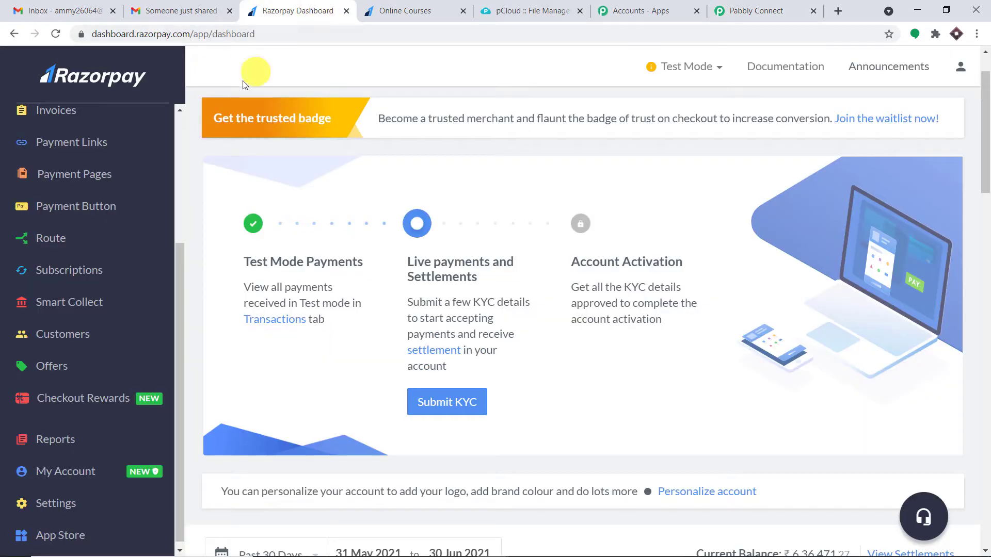
click(74, 507)
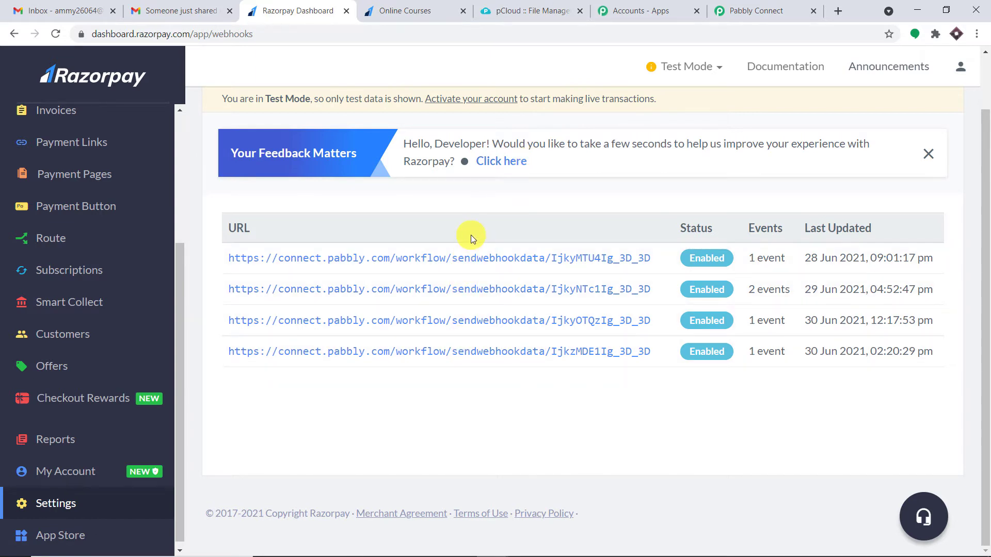
scroll(478, 245, up, 1)
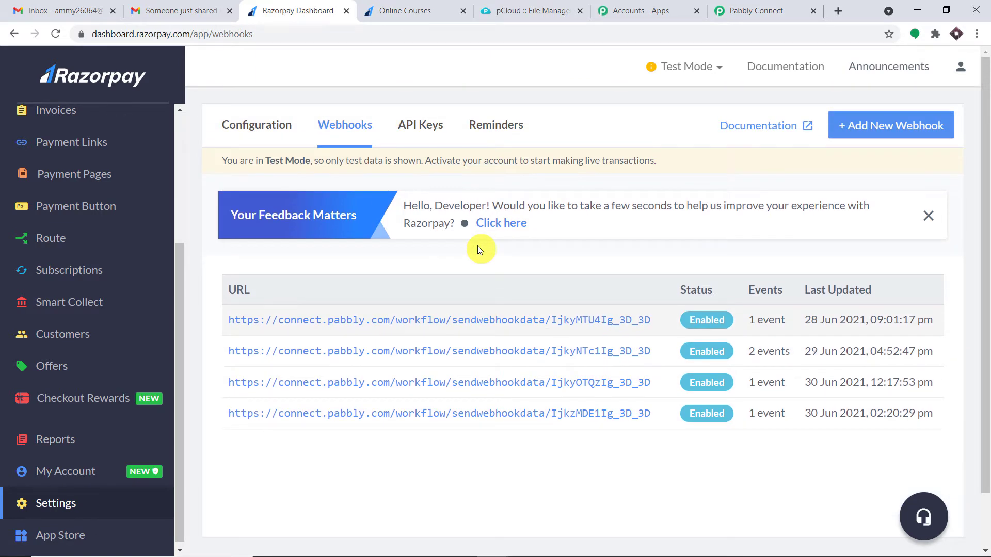
click(754, 4)
drag(335, 376, 249, 376)
click(289, 10)
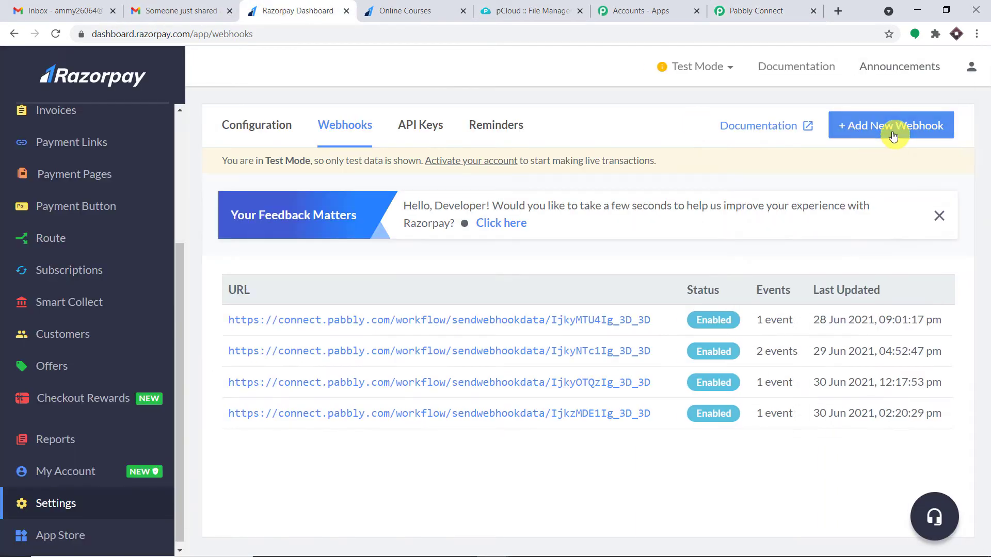
Add a new Razorpay webhook and paste the Pabbly workflow's webhook URL into Webhook URL
click(893, 136)
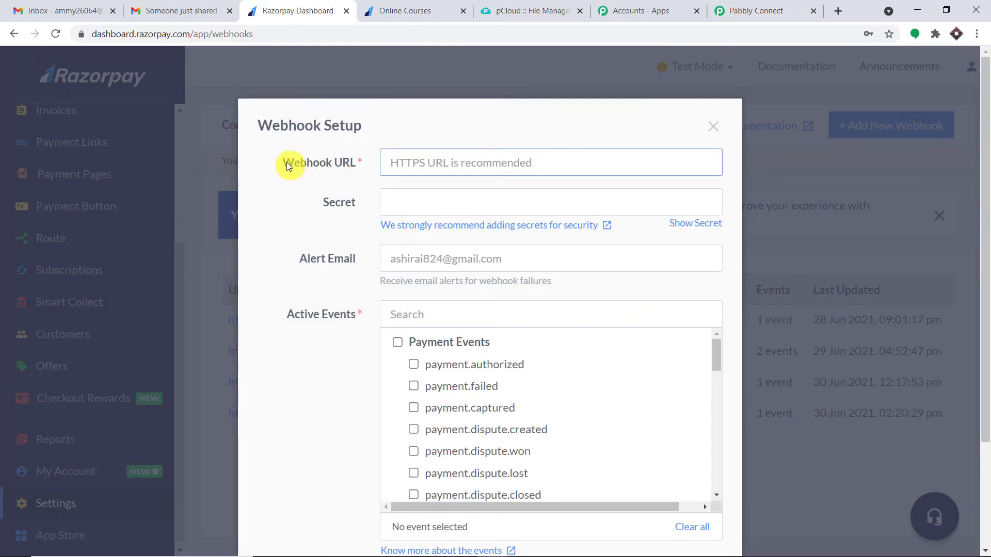
click(751, 10)
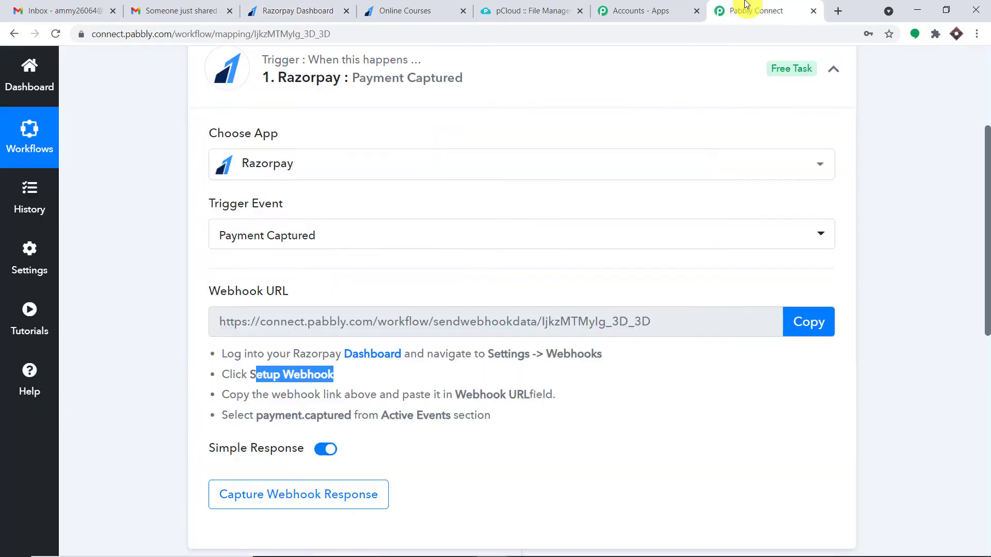
click(809, 321)
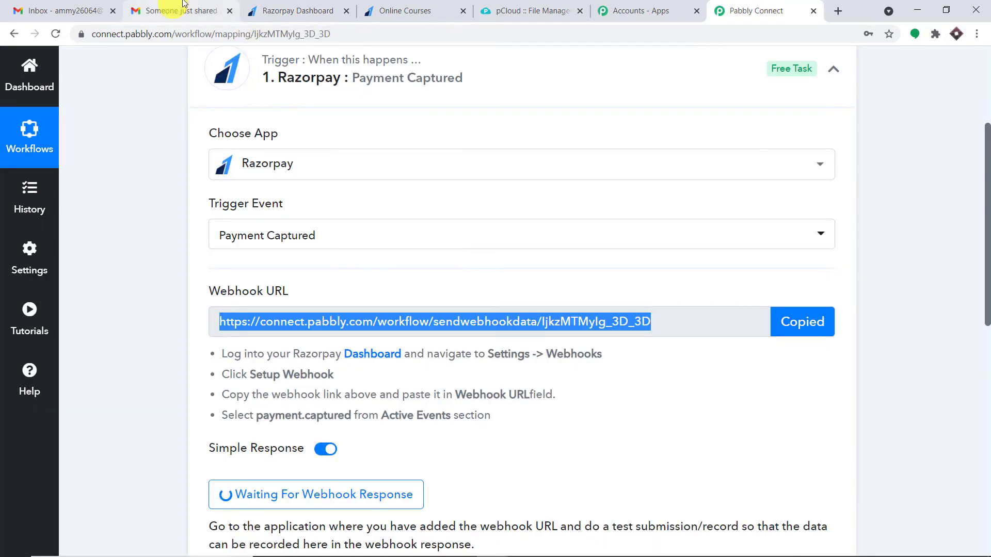
click(310, 12)
click(465, 169)
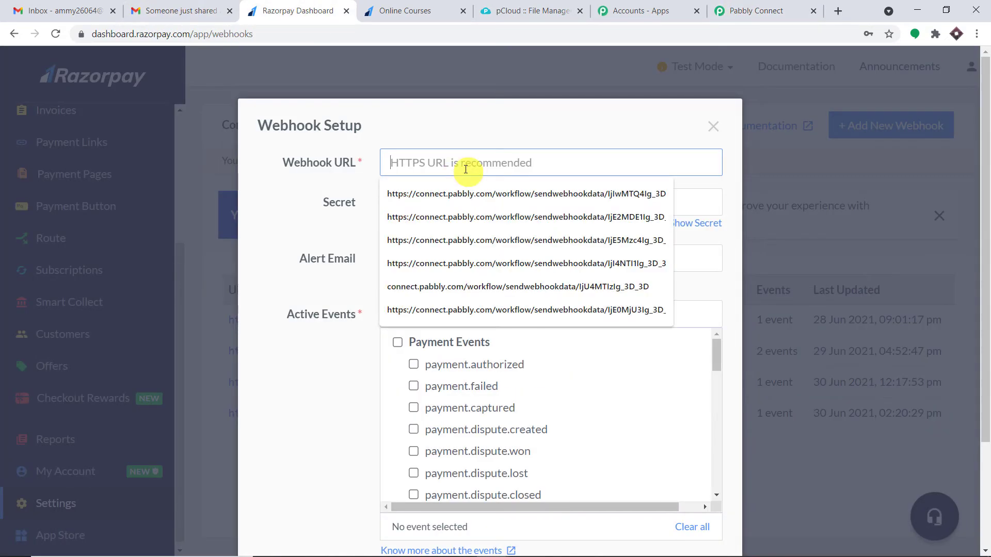
right_click(465, 170)
click(508, 273)
click(526, 123)
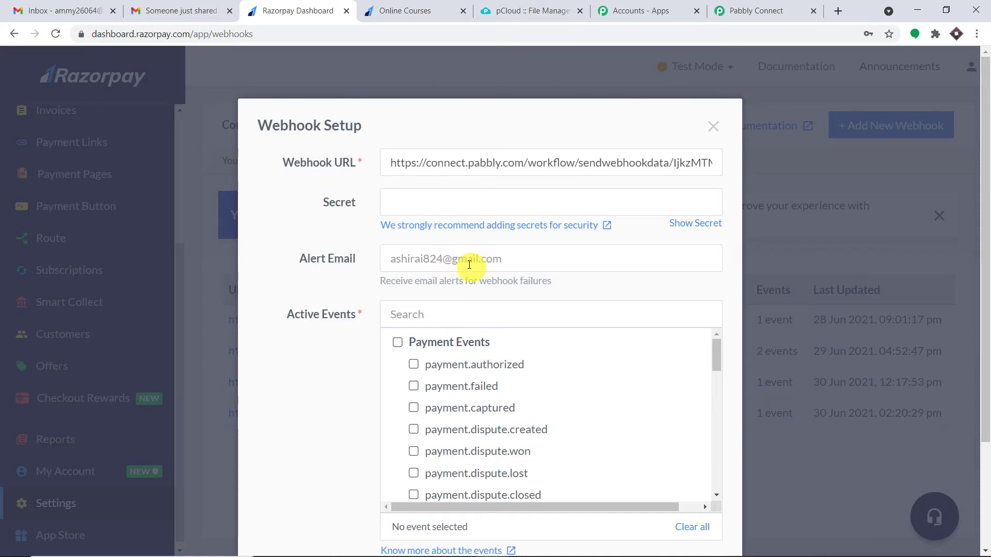
Tick the payment.captured event and save the new webhook
scroll(468, 265, down, 2)
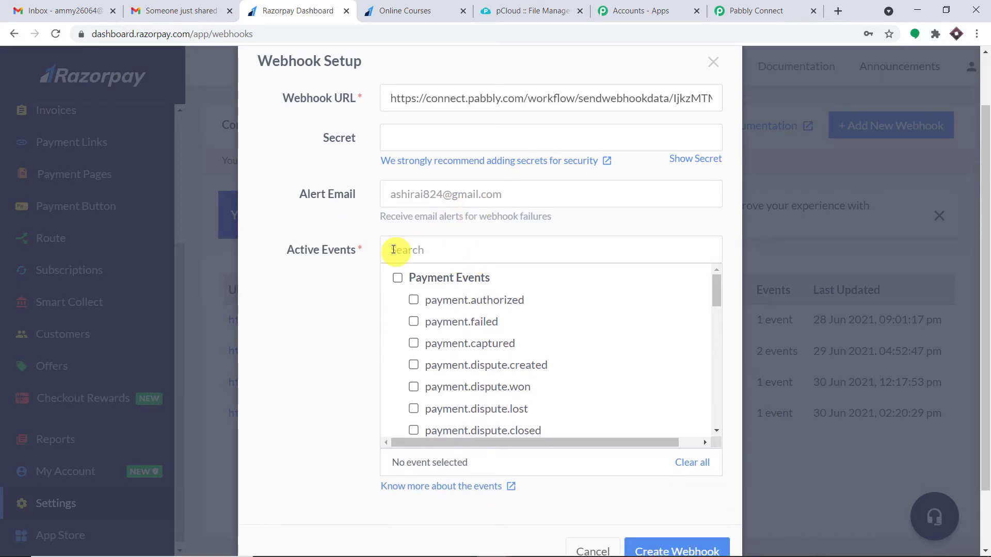
click(787, 10)
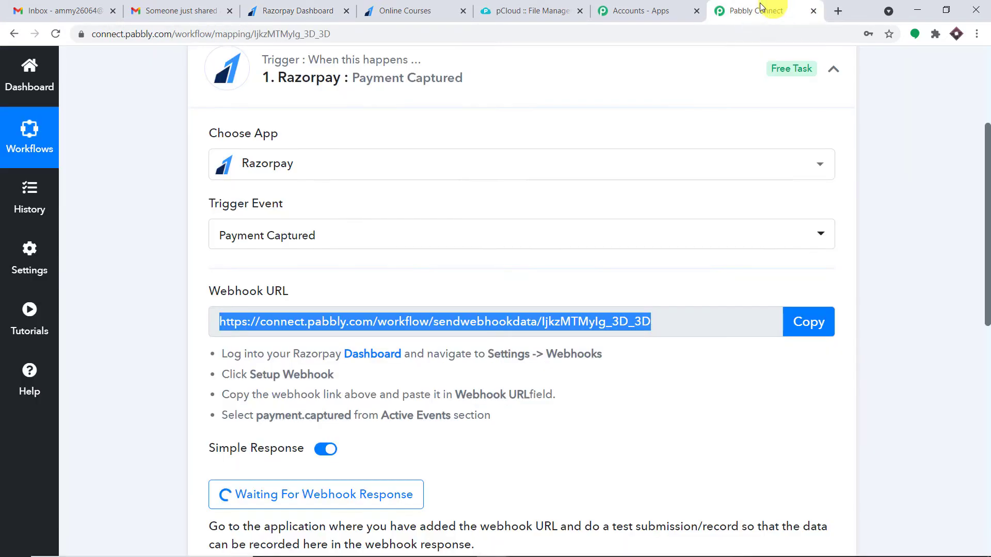
scroll(611, 139, down, 2)
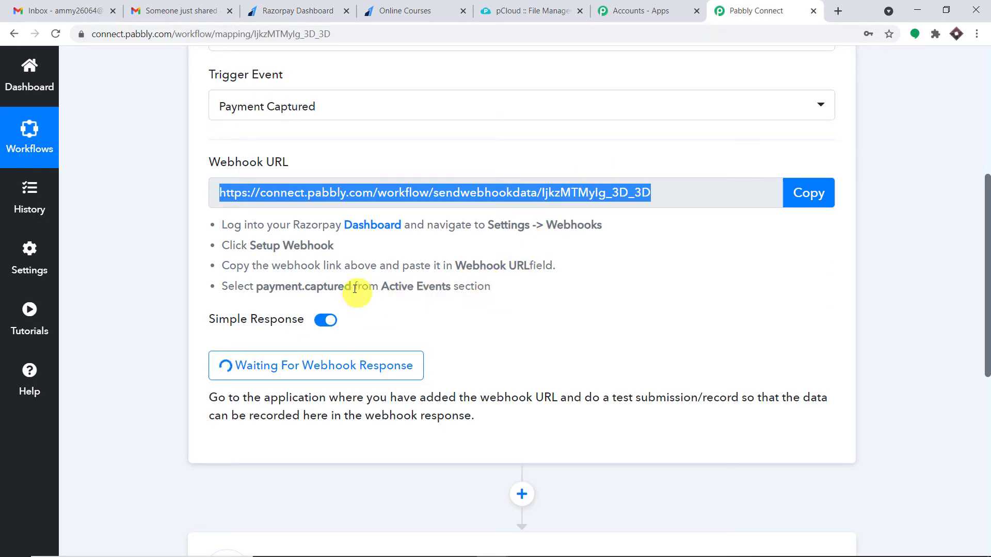
drag(353, 288, 261, 288)
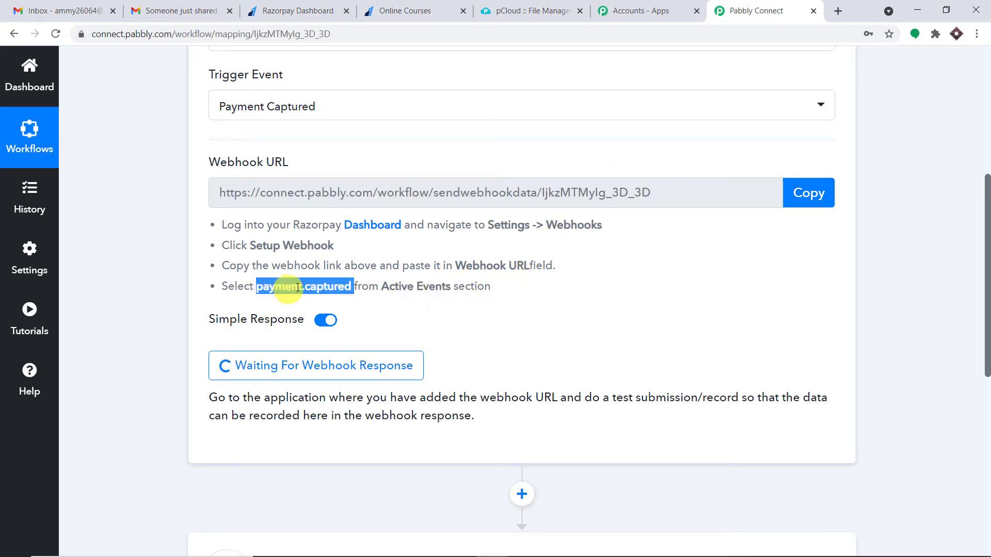
click(275, 4)
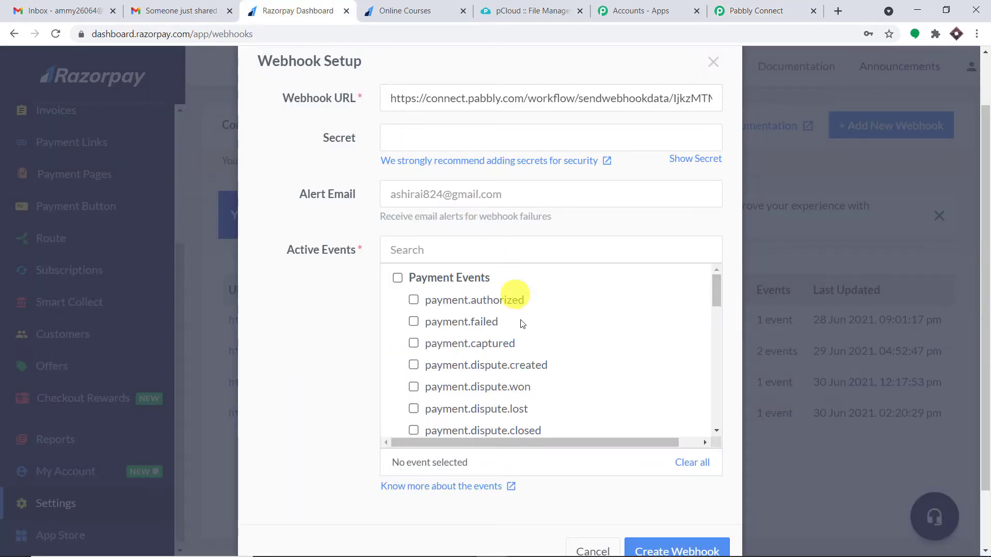
scroll(470, 315, down, 1)
click(414, 279)
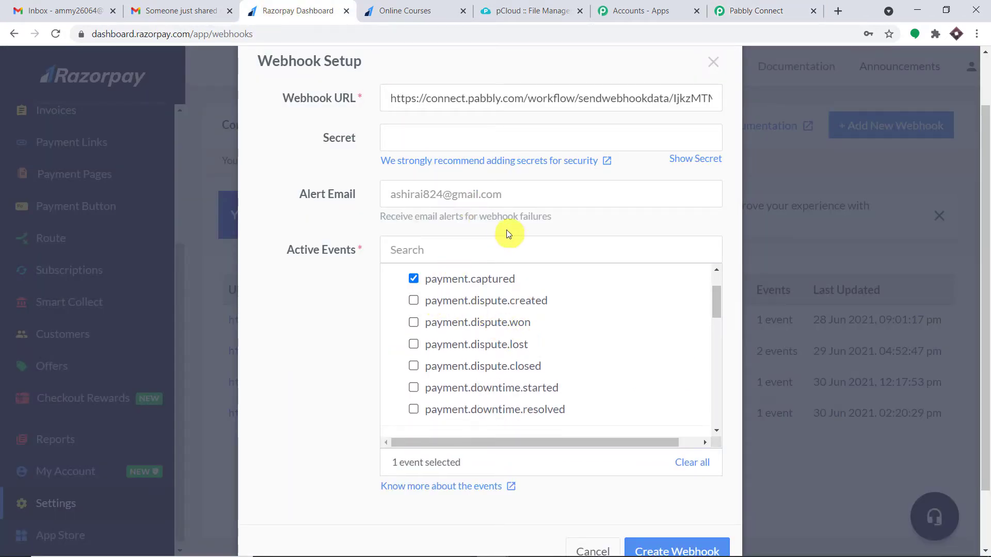
scroll(581, 263, up, 1)
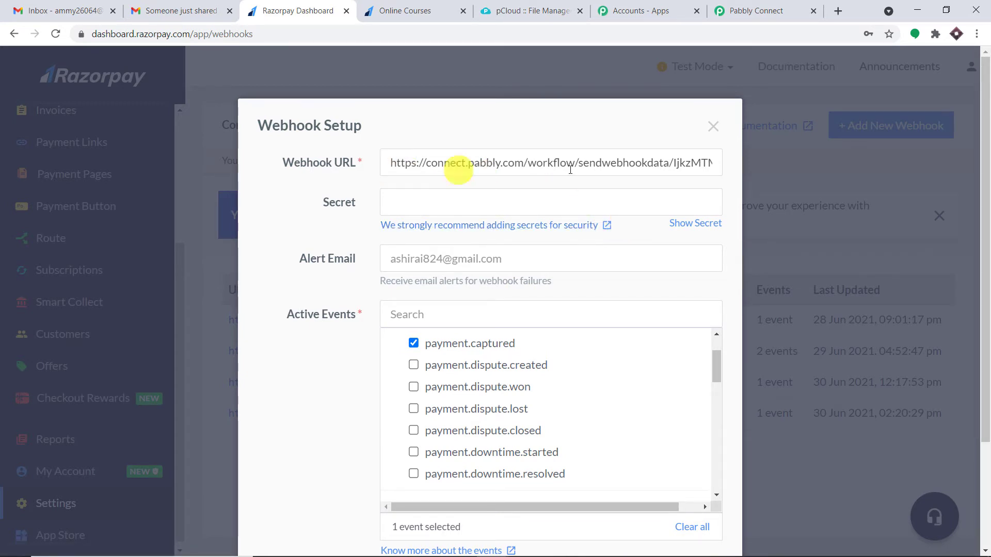
scroll(494, 493, down, 1)
scroll(494, 485, down, 4)
scroll(779, 449, down, 3)
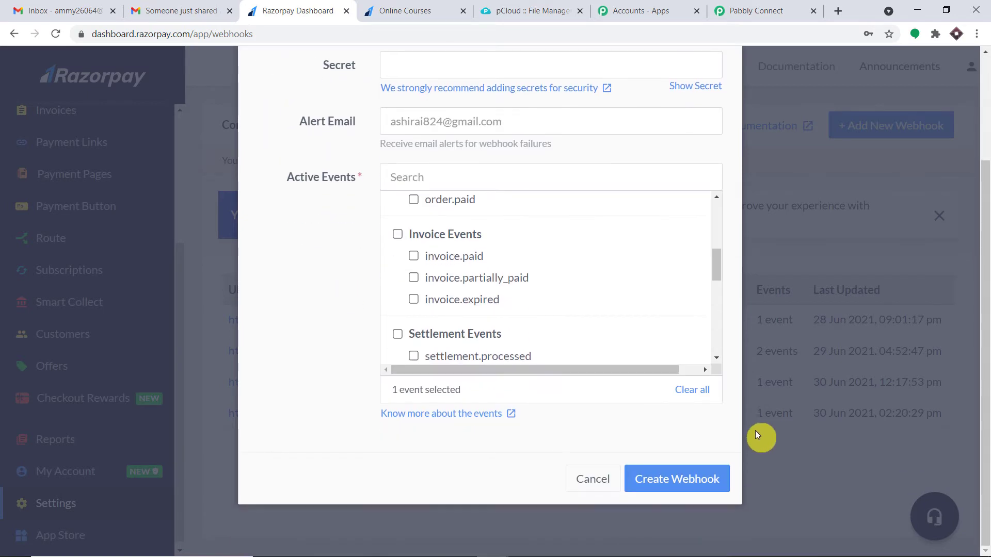
click(686, 480)
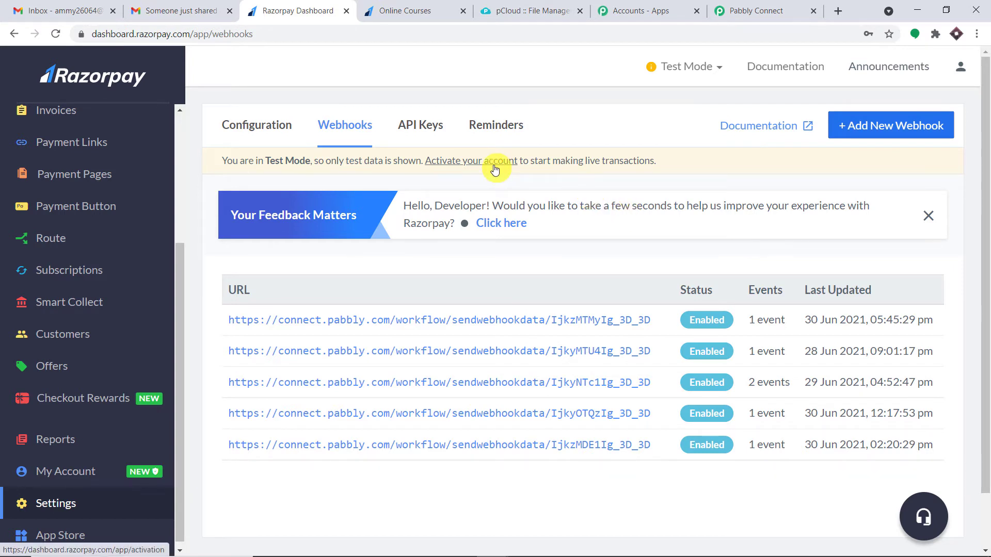
Copy the Online Courses page link from the Razorpay Payment Pages list
click(781, 10)
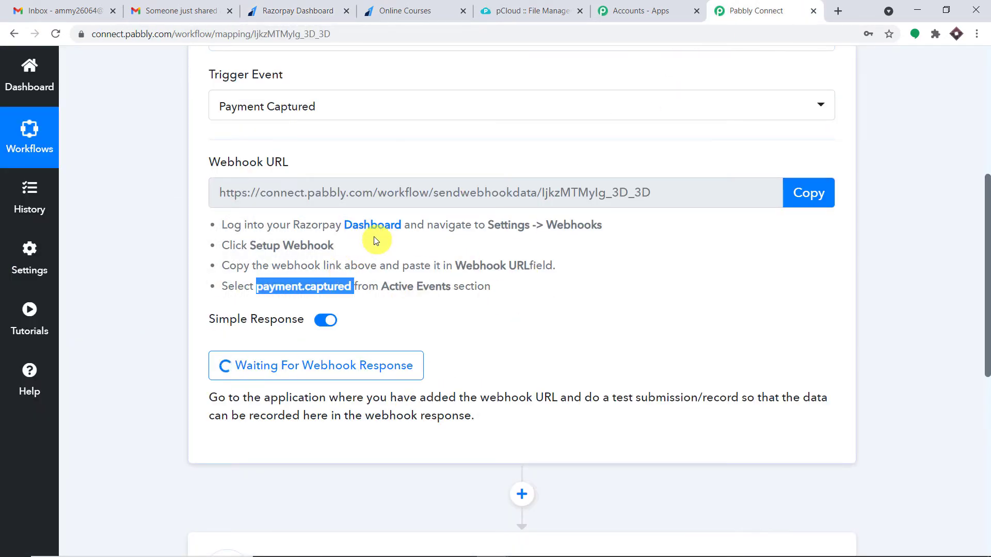
click(321, 4)
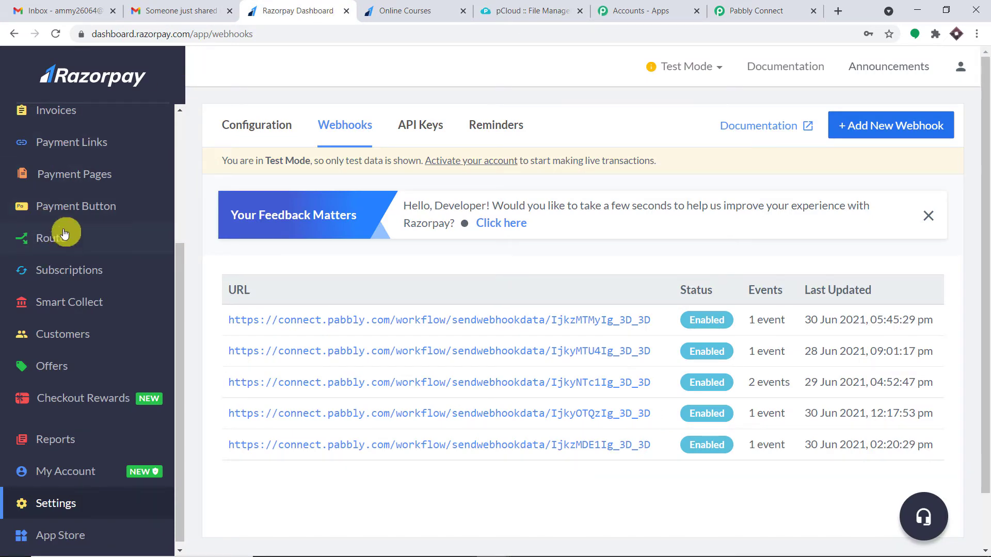
click(85, 179)
scroll(500, 302, down, 6)
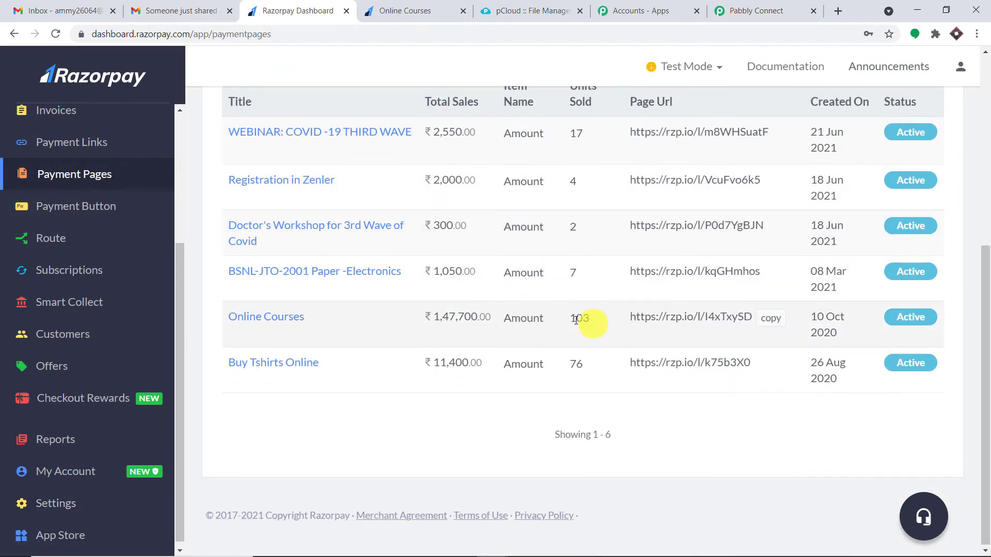
click(771, 318)
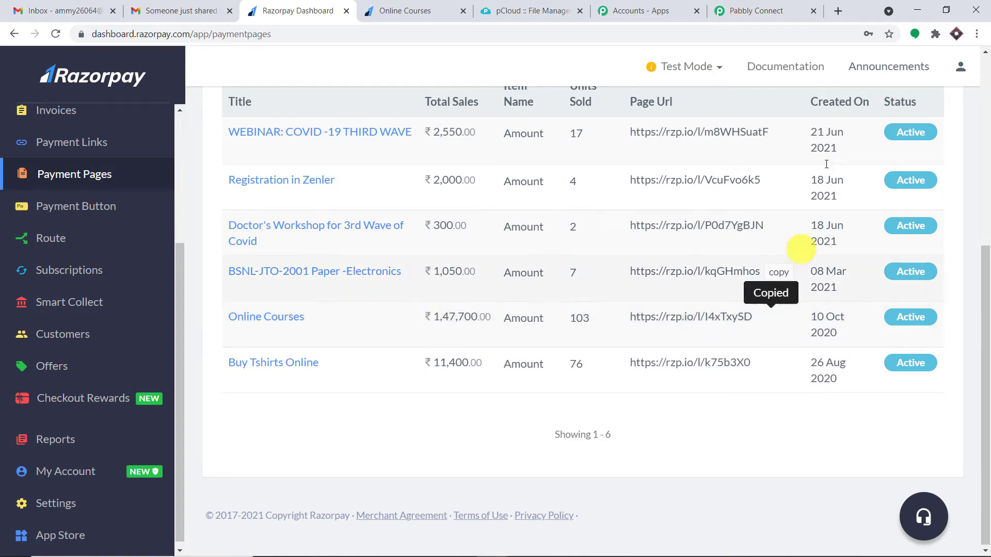
click(836, 12)
Load the Online Courses page from the copied link and enter the payer's first and last name
key(ctrl+v)
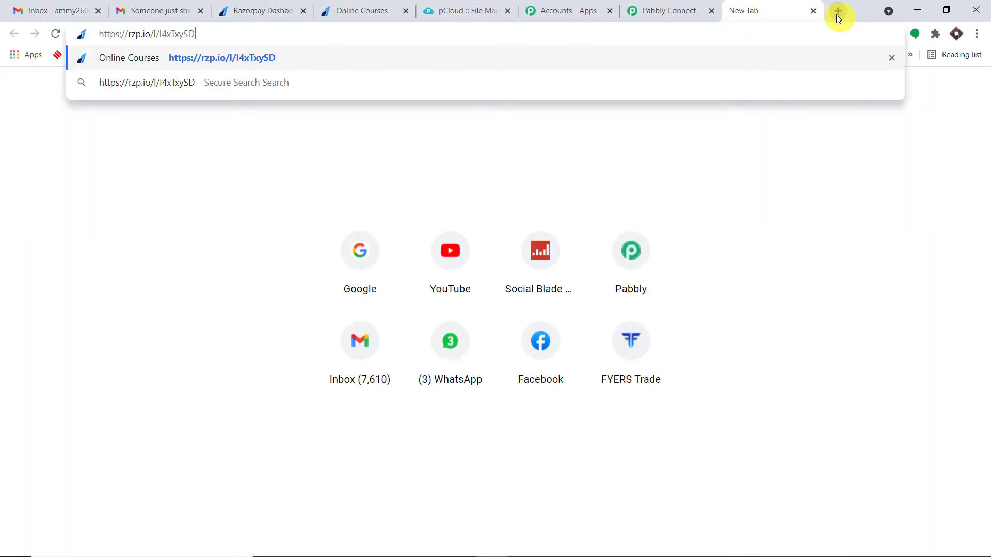
key(Return)
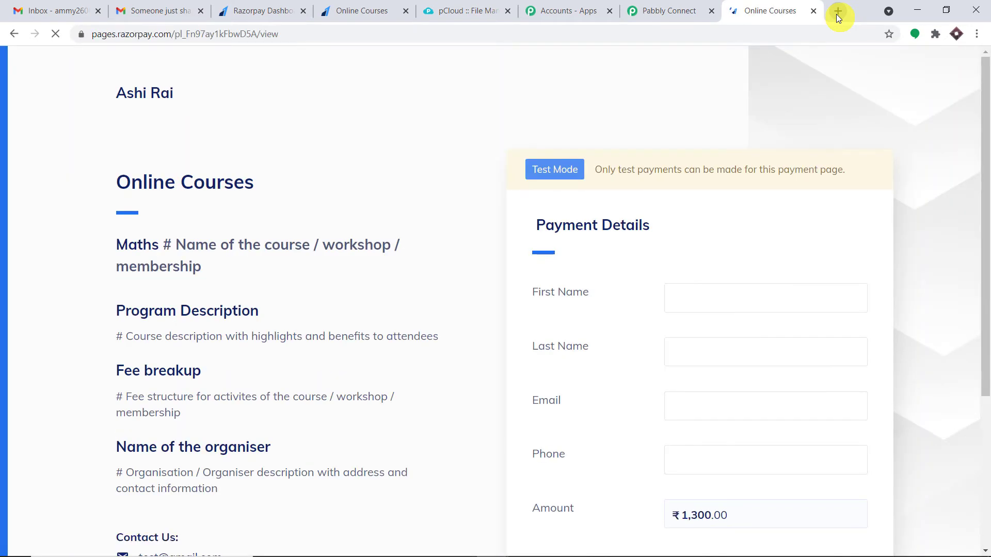
scroll(779, 230, down, 1)
click(741, 235)
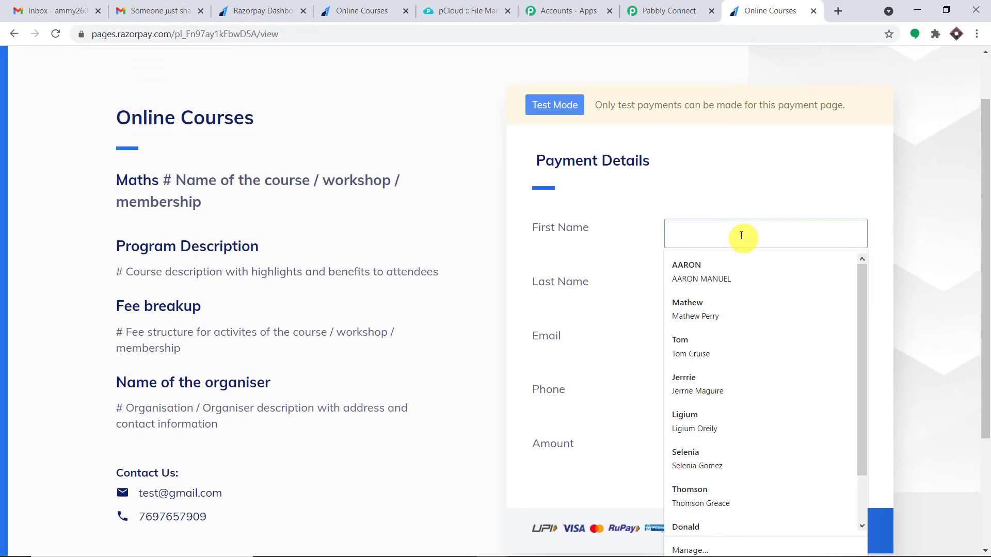
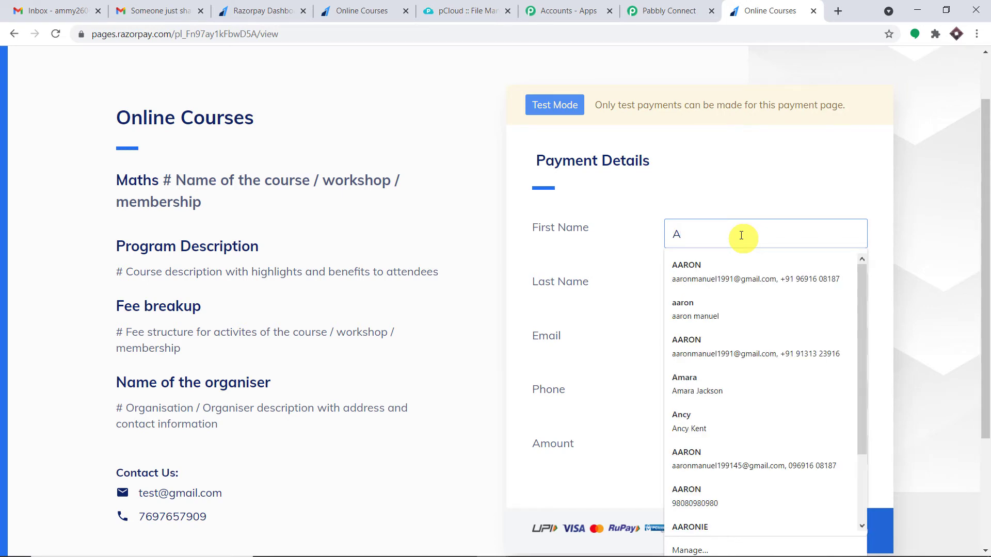
click(683, 291)
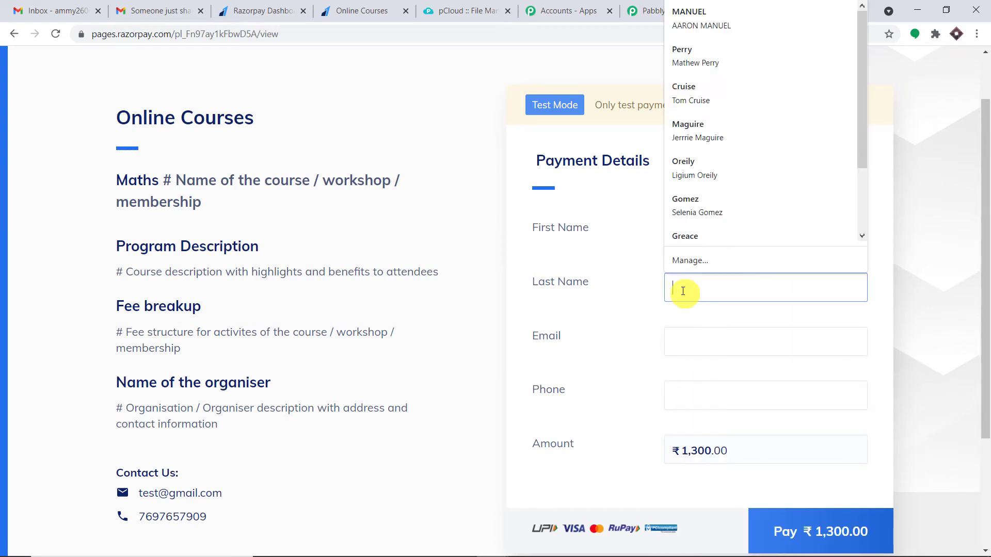
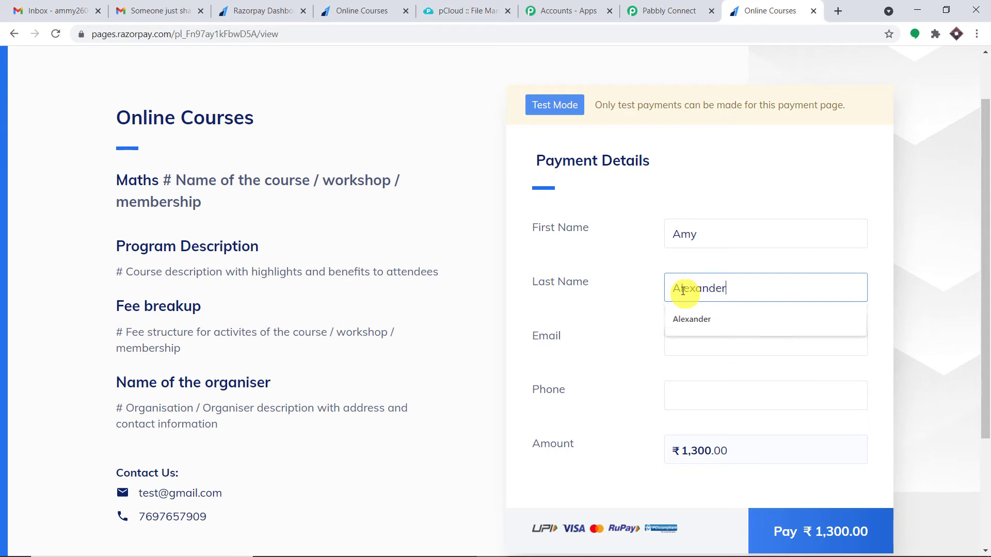
Copy the payer's e-mail address from the Google account and paste it into the Email field
click(683, 341)
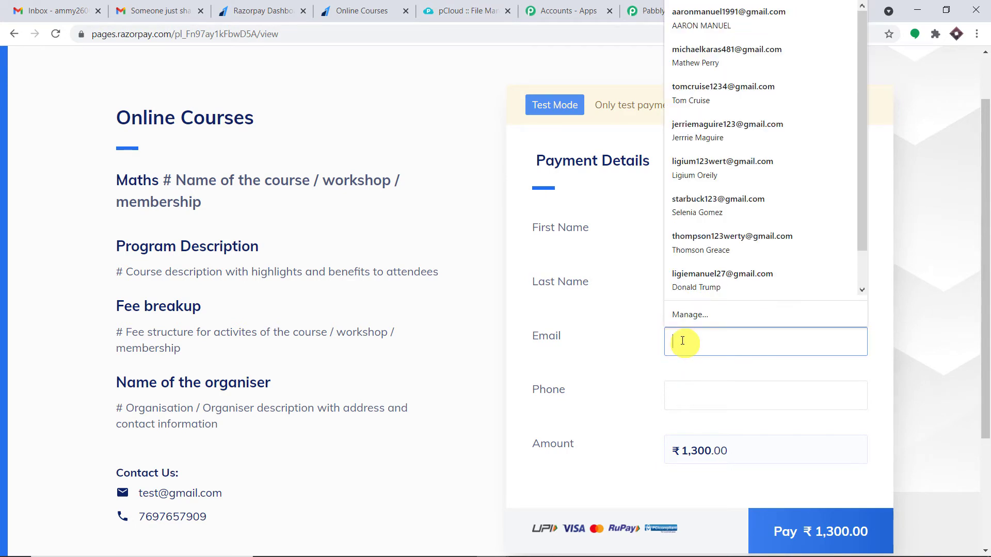
click(922, 194)
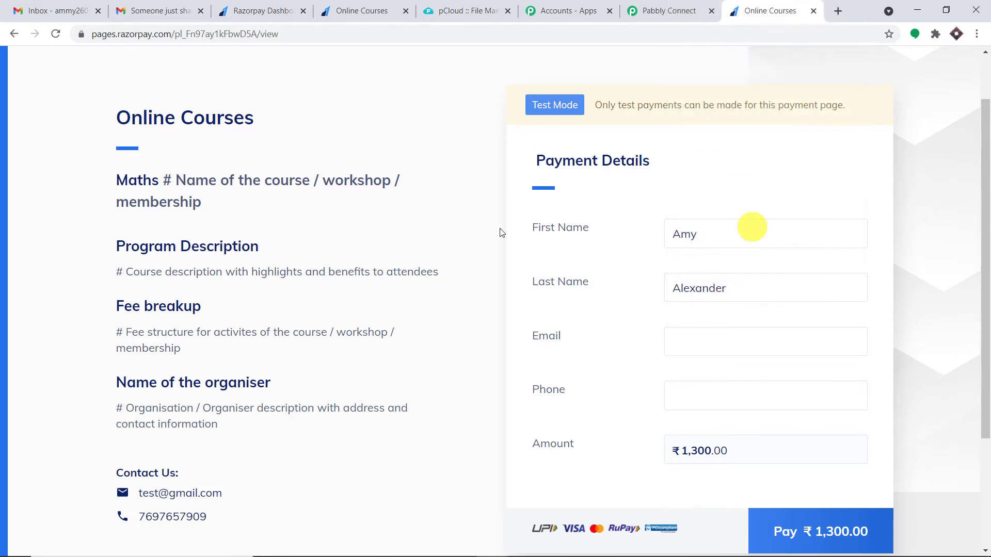
click(57, 11)
click(963, 72)
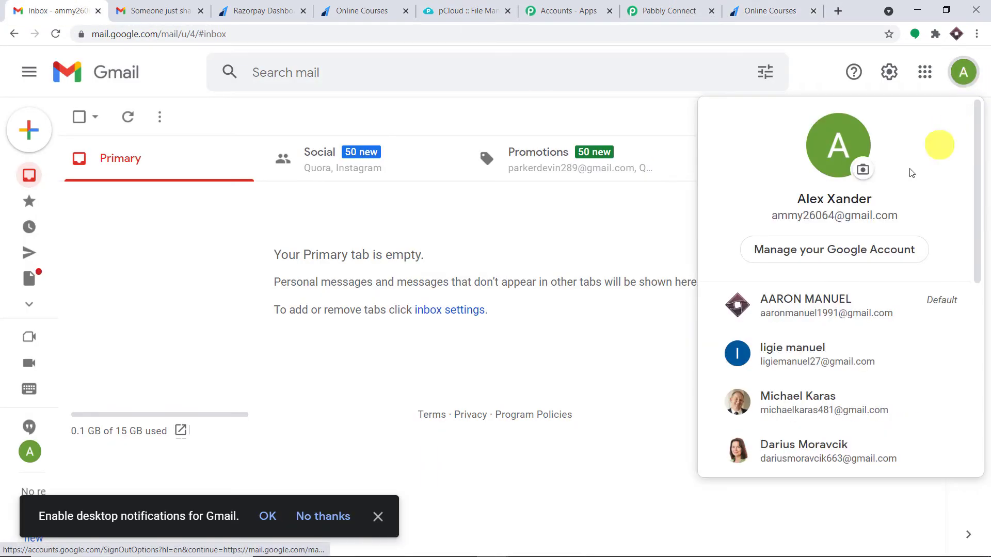
drag(899, 216, 759, 215)
right_click(780, 216)
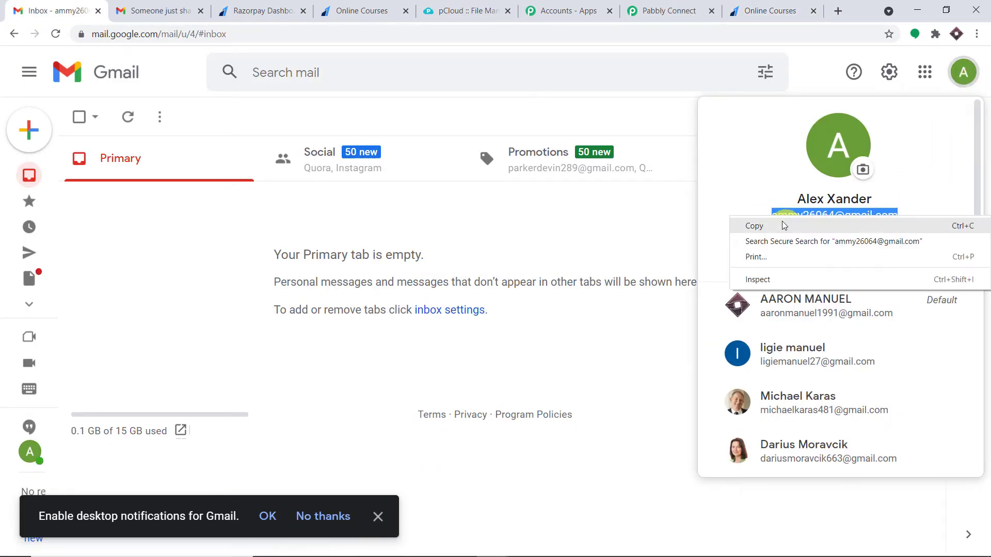
click(781, 223)
click(782, 6)
click(102, 8)
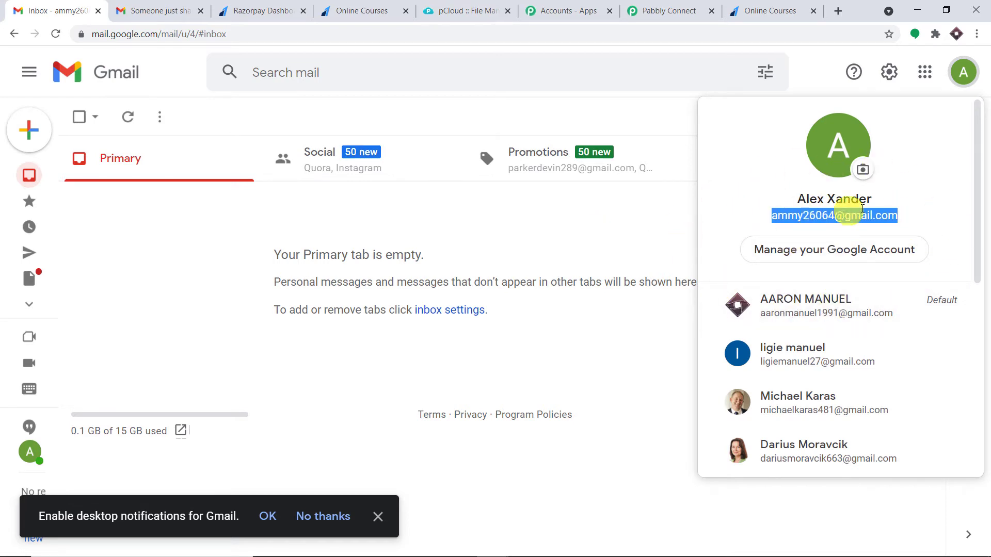
click(783, 5)
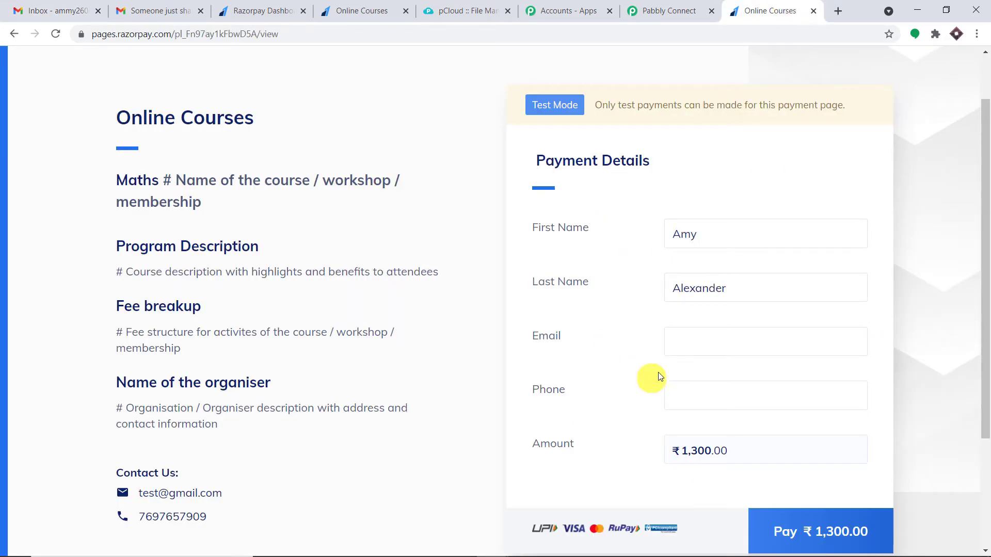
right_click(681, 345)
click(721, 442)
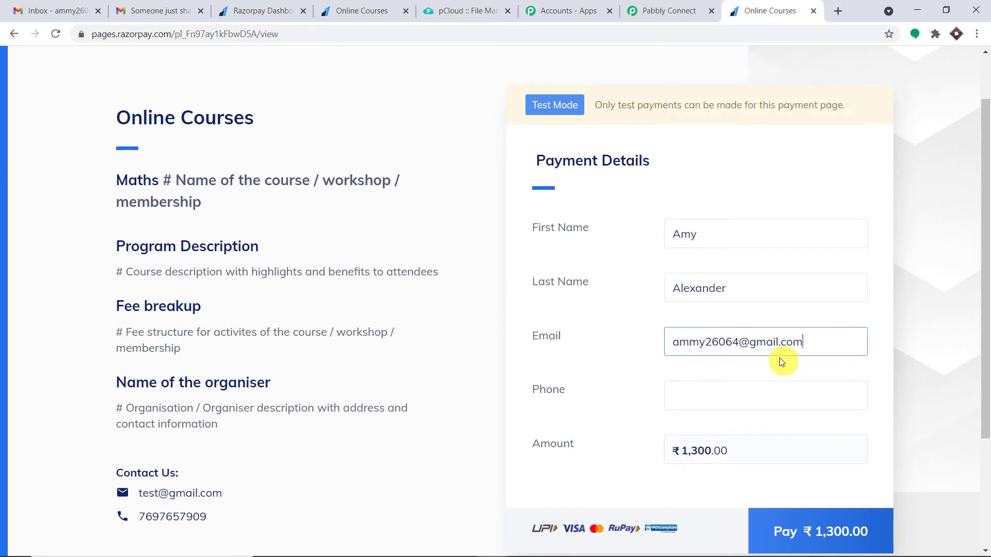
Fill in the saved phone number without its leading zero and start the ₹1,300 payment
click(39, 10)
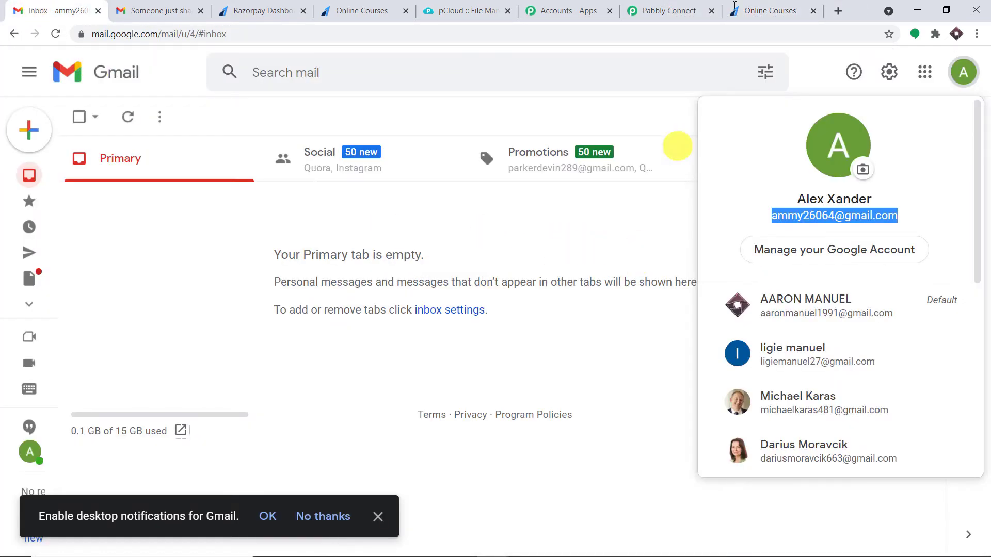
click(779, 6)
click(702, 387)
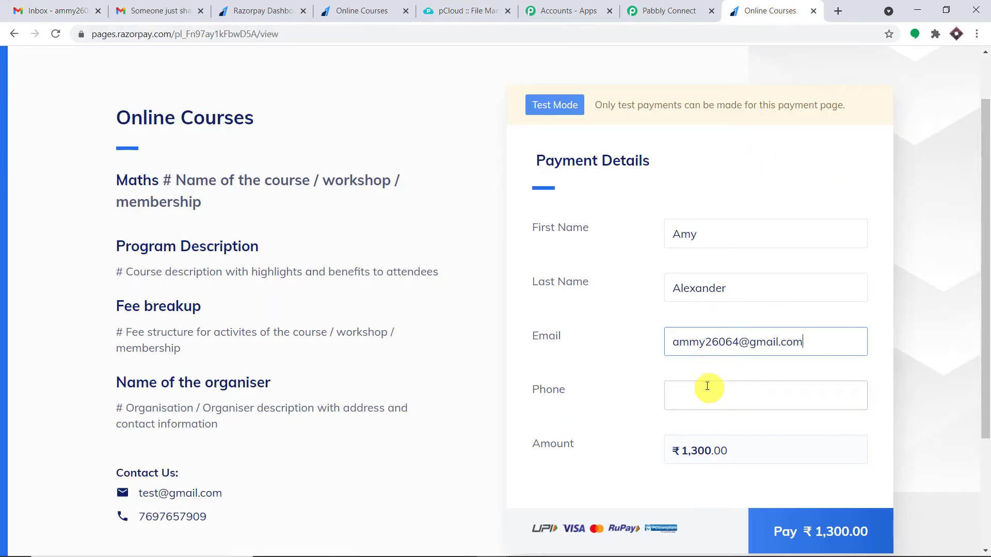
key(Down)
key(Return)
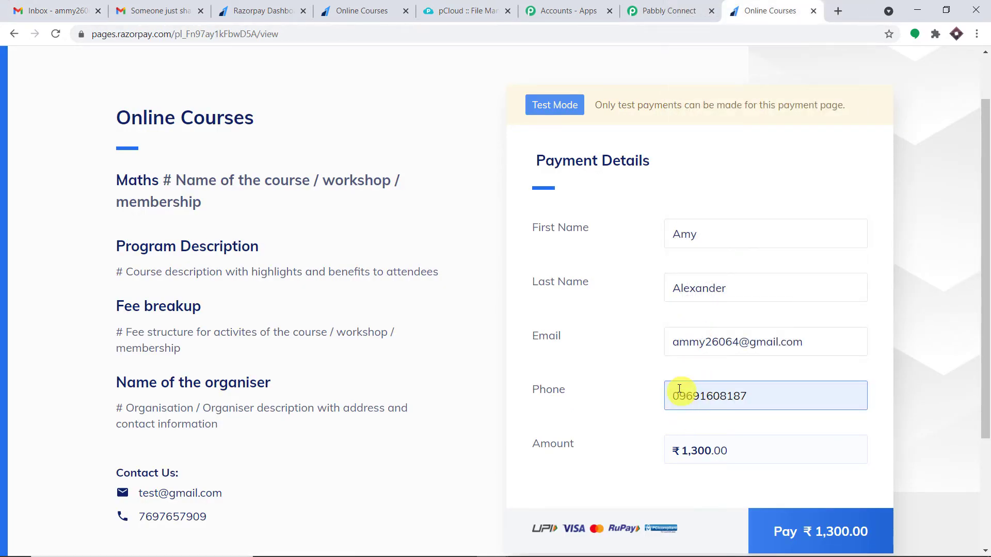
click(676, 391)
key(Delete)
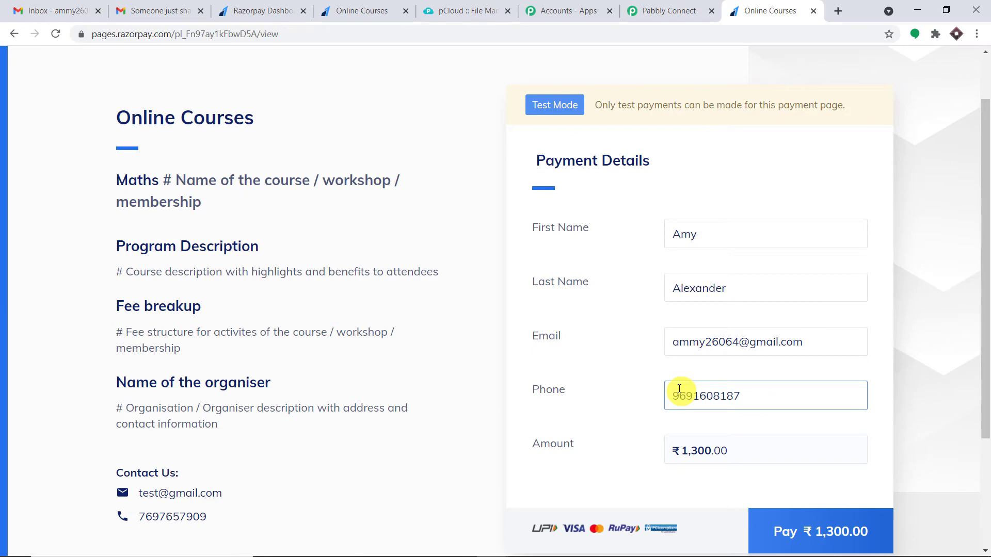
click(859, 532)
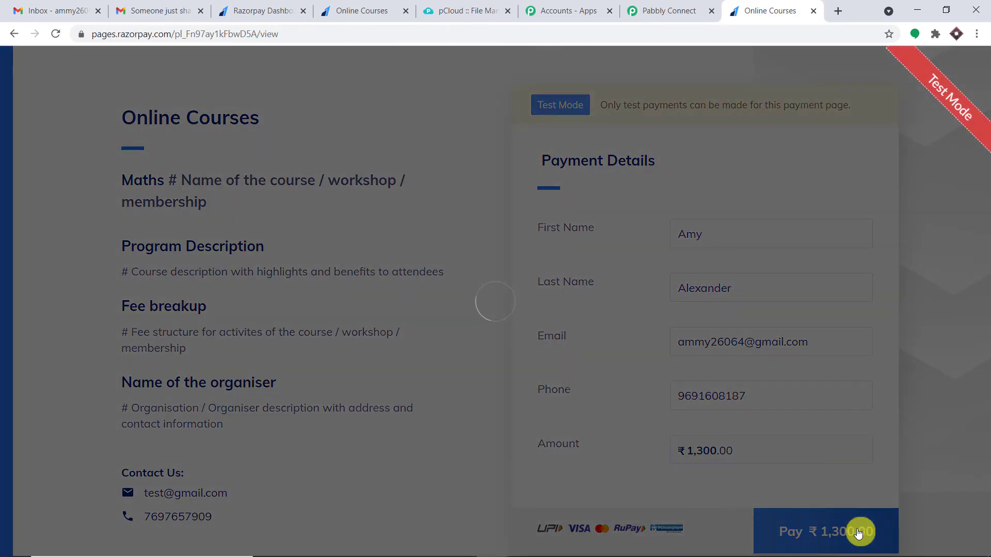
Pay by card with the saved test card, skip saving it, and mark the demo payment successful
click(442, 317)
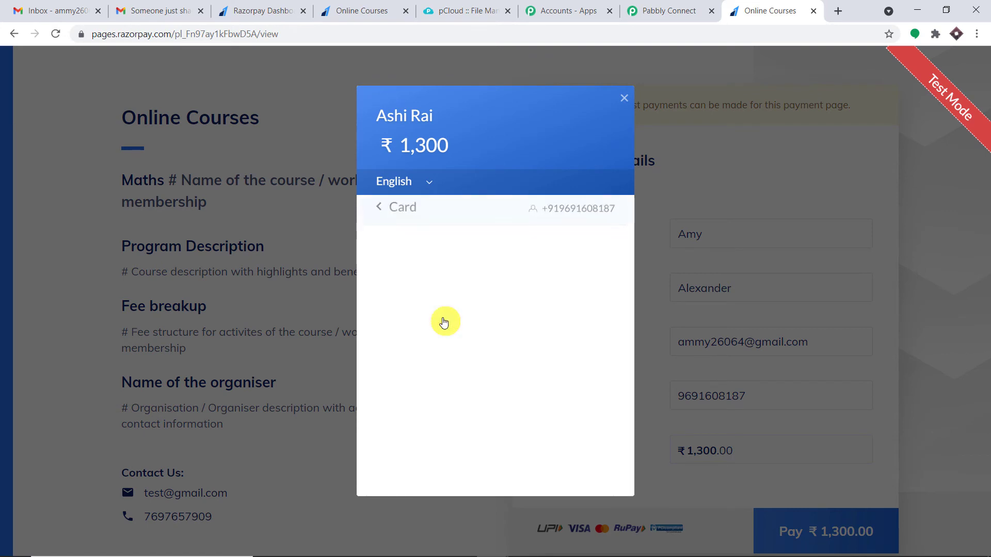
click(414, 255)
click(438, 300)
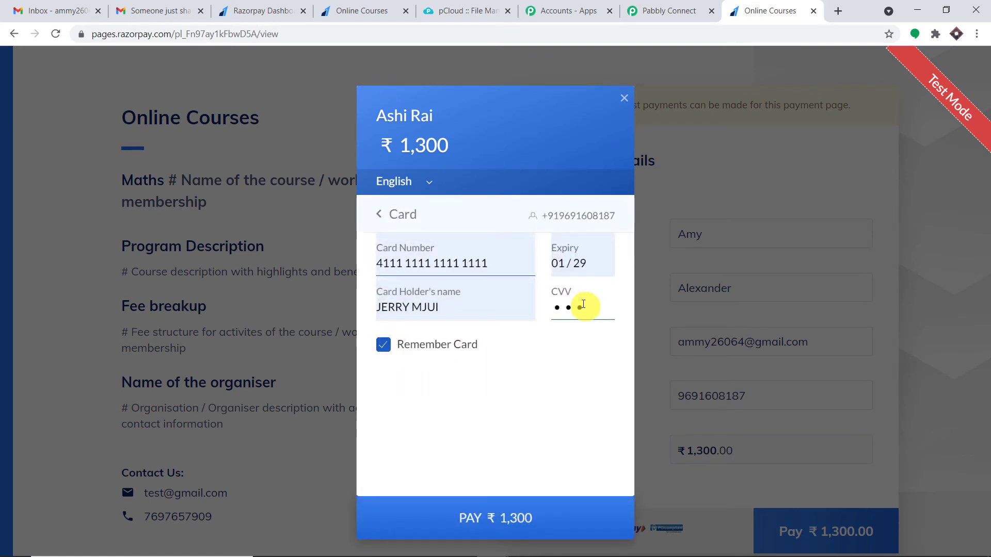
click(471, 520)
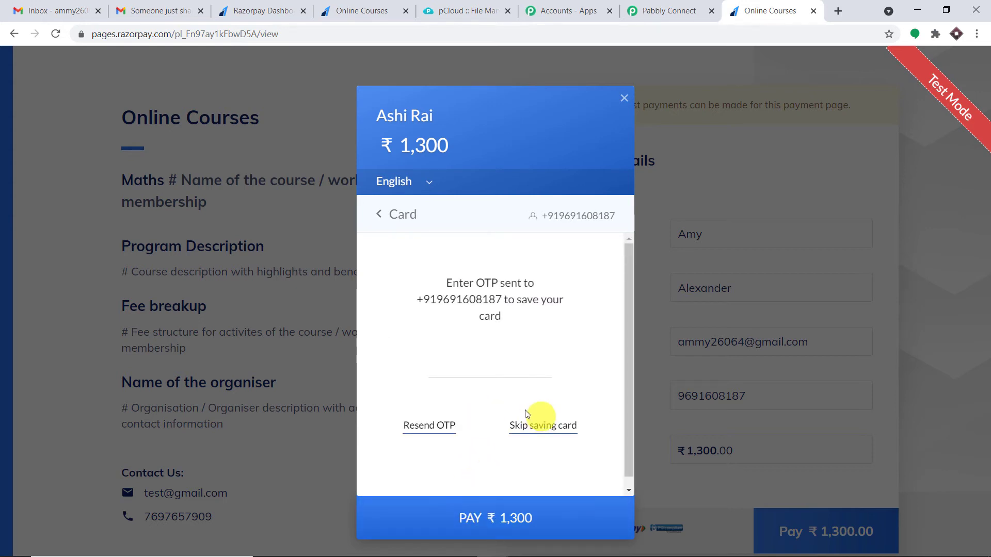
click(536, 423)
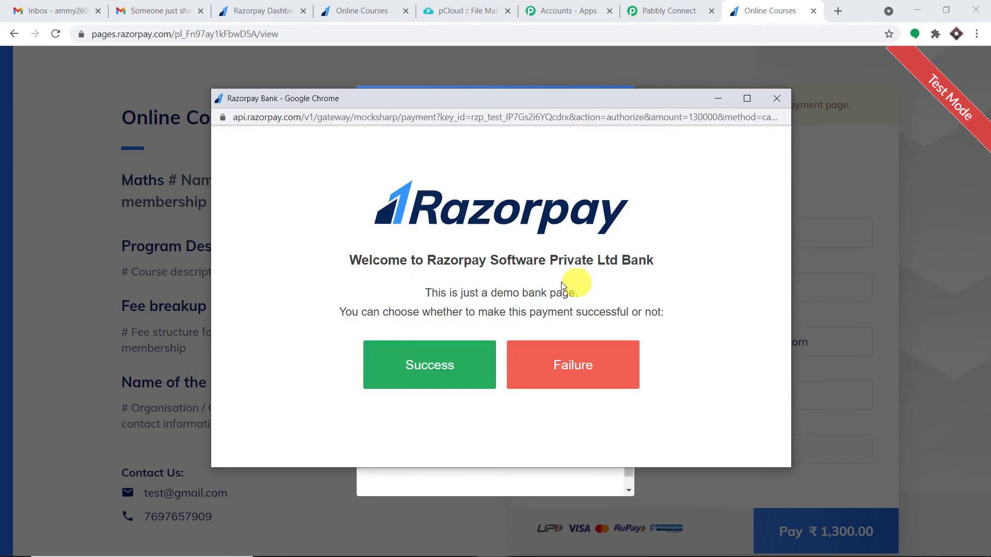
click(421, 378)
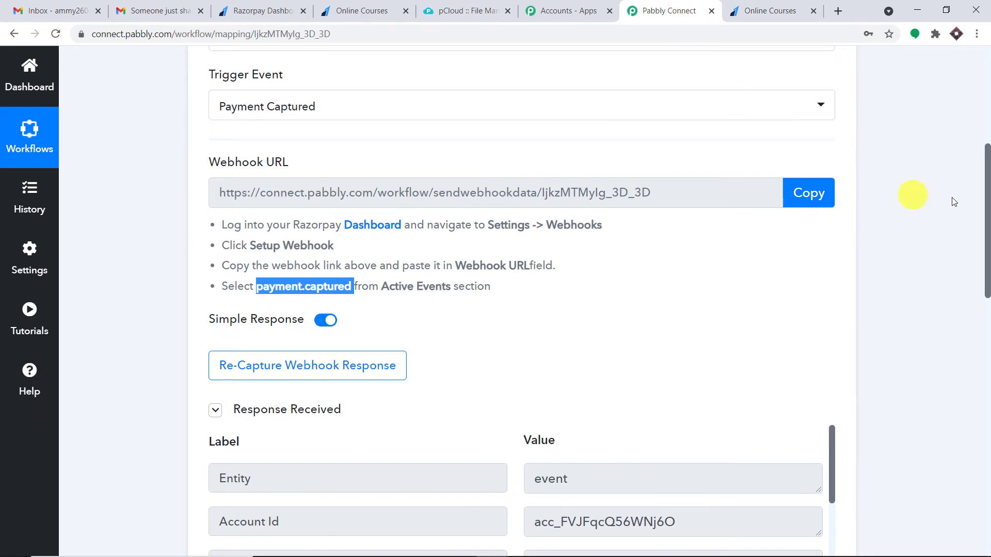
scroll(912, 200, down, 6)
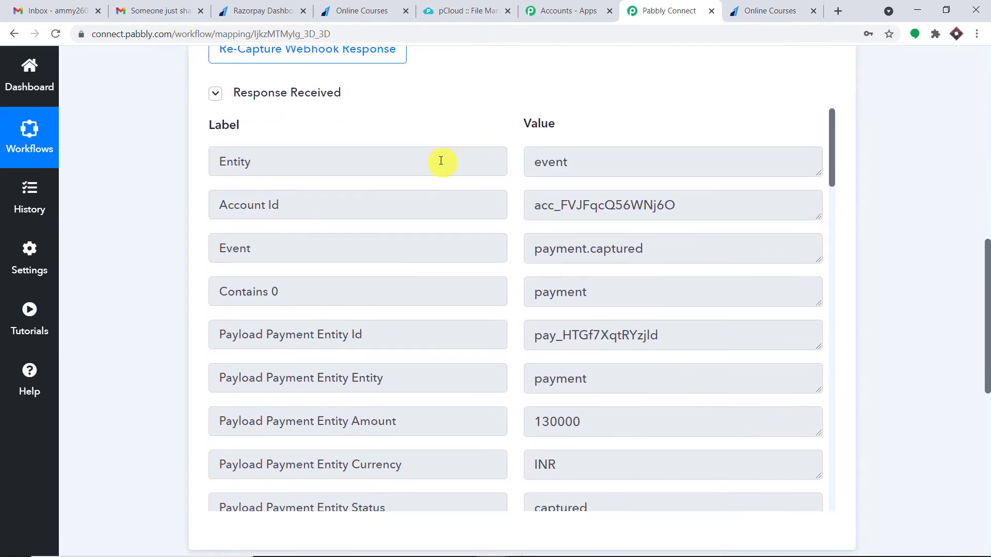
scroll(442, 160, down, 1)
click(657, 186)
drag(657, 186, 500, 178)
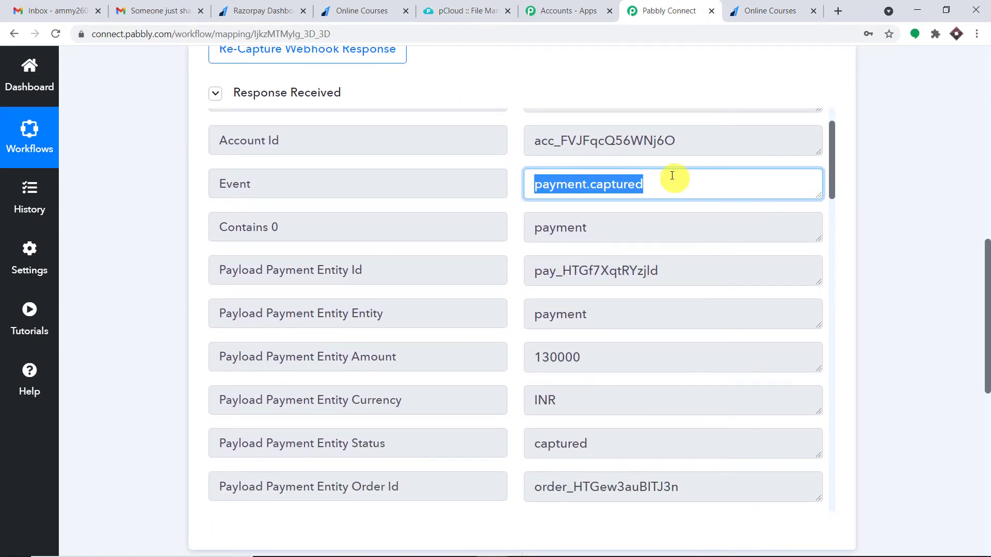
scroll(681, 206, down, 3)
drag(626, 227, 489, 228)
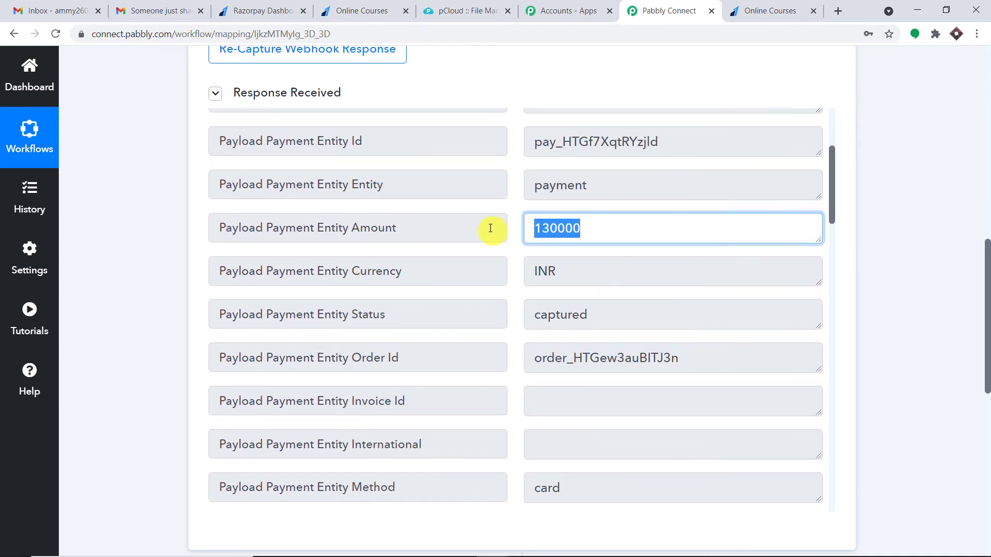
click(564, 233)
drag(567, 228, 595, 229)
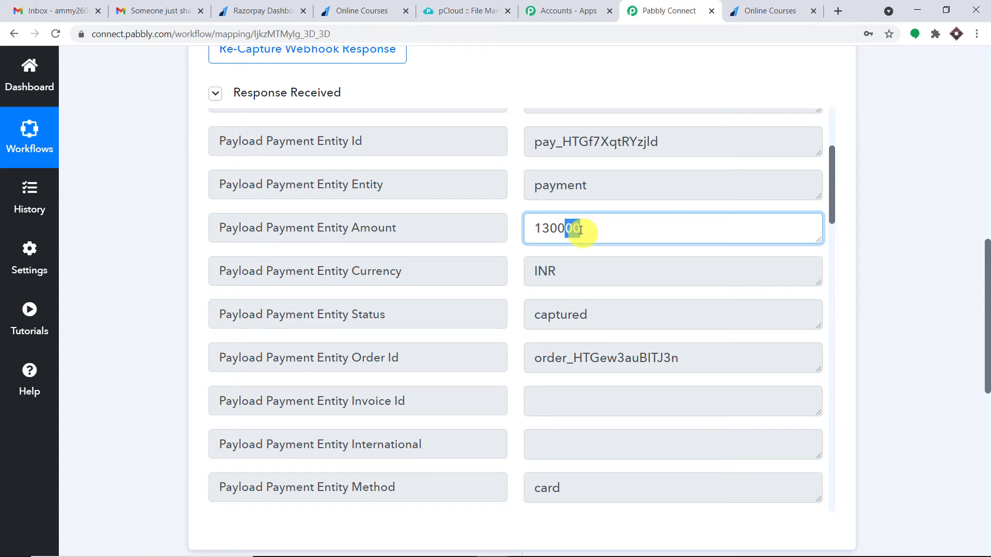
scroll(616, 225, down, 8)
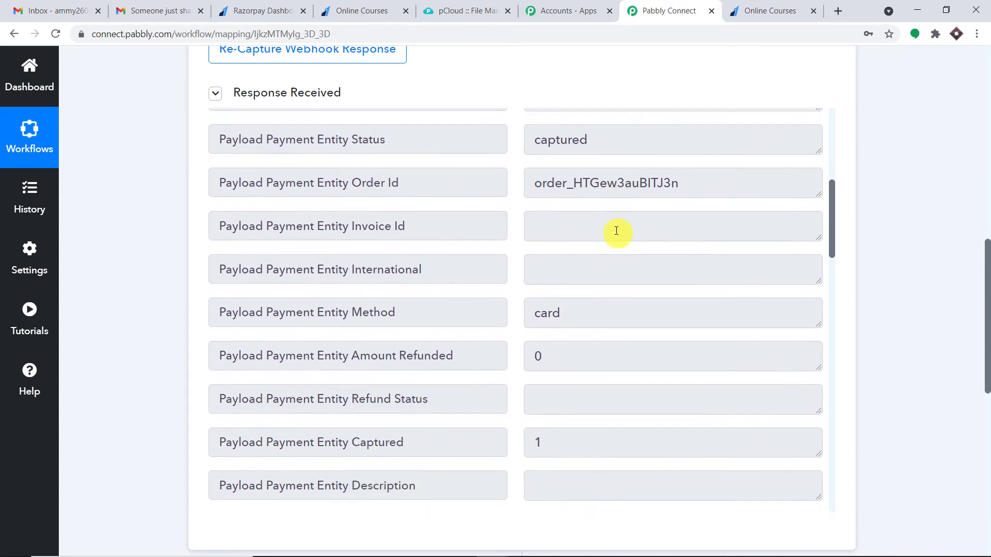
scroll(618, 226, down, 15)
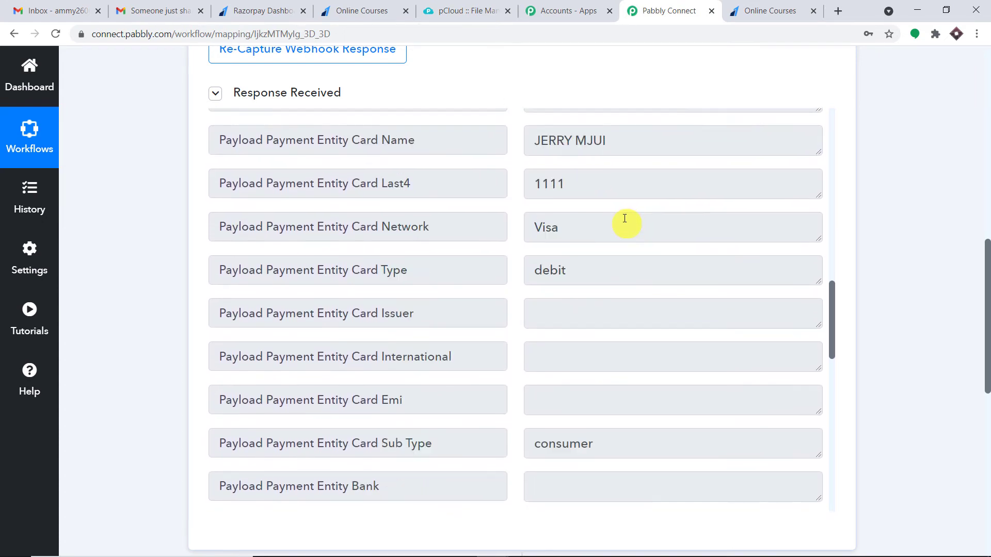
drag(657, 253, 393, 259)
drag(588, 299, 440, 300)
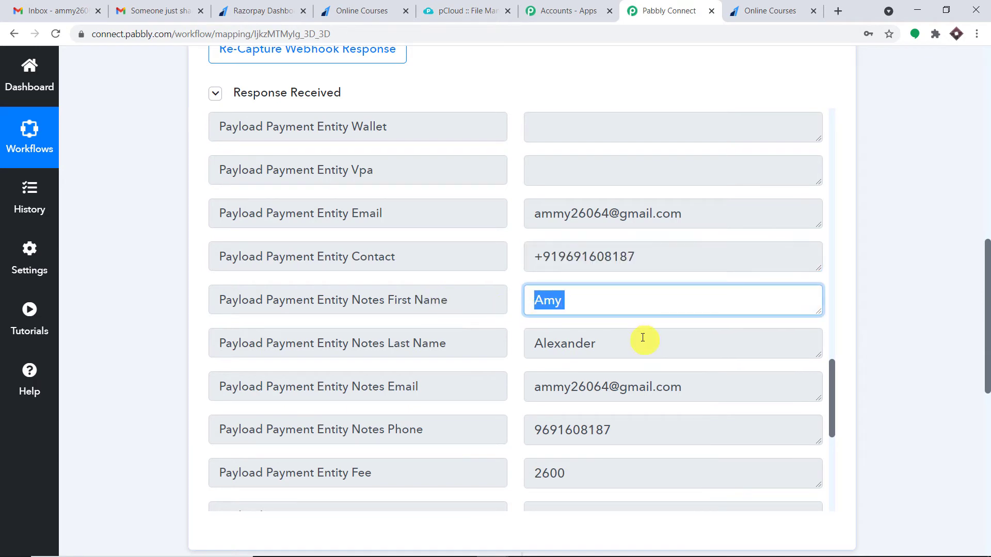
drag(642, 337, 232, 336)
drag(704, 395, 524, 390)
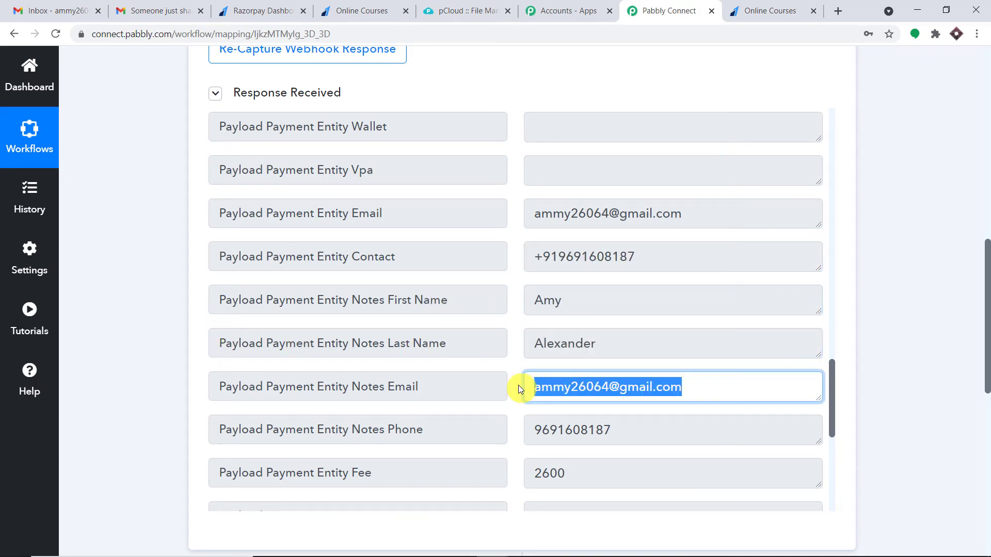
scroll(611, 308, down, 1)
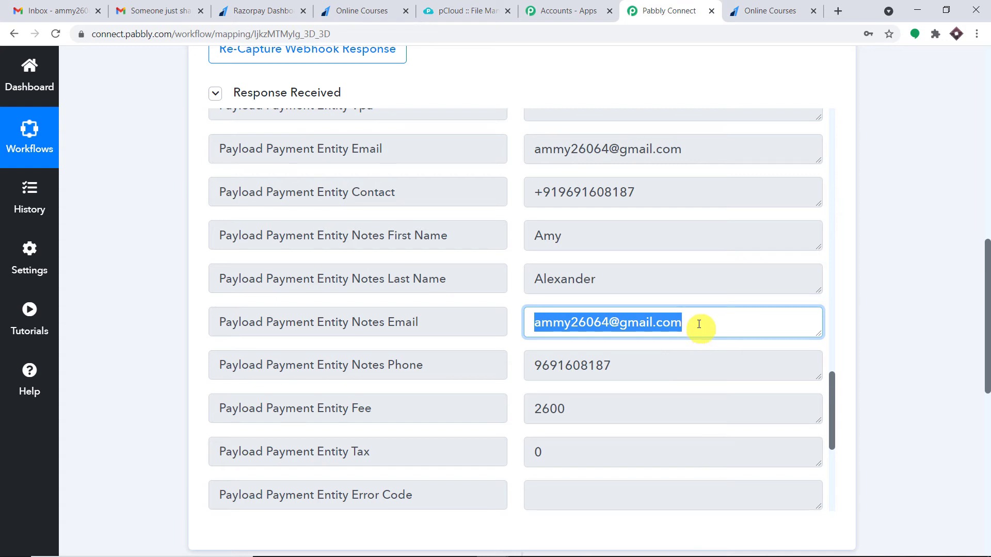
scroll(457, 230, down, 8)
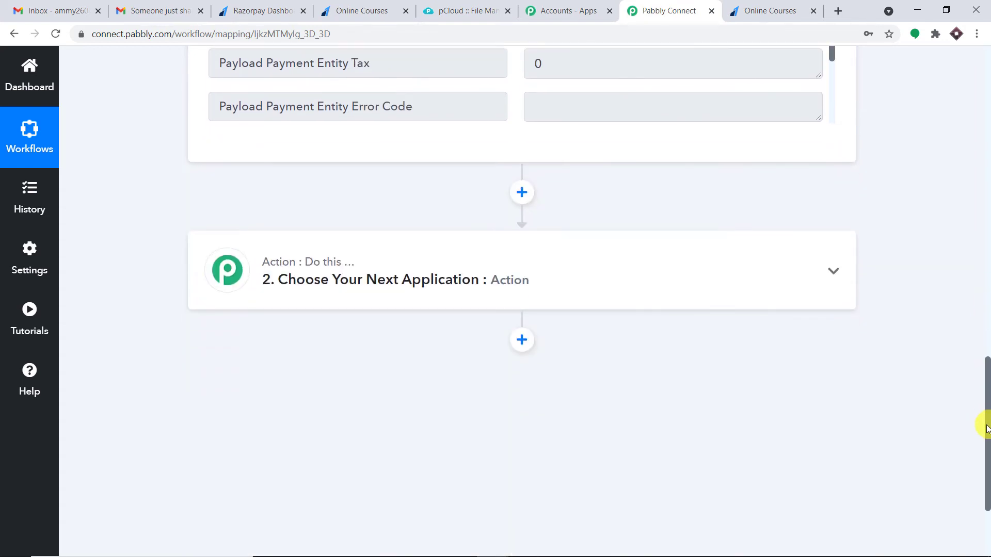
Set action step 2 to the pCloud app with the Share folder event
click(437, 230)
click(331, 330)
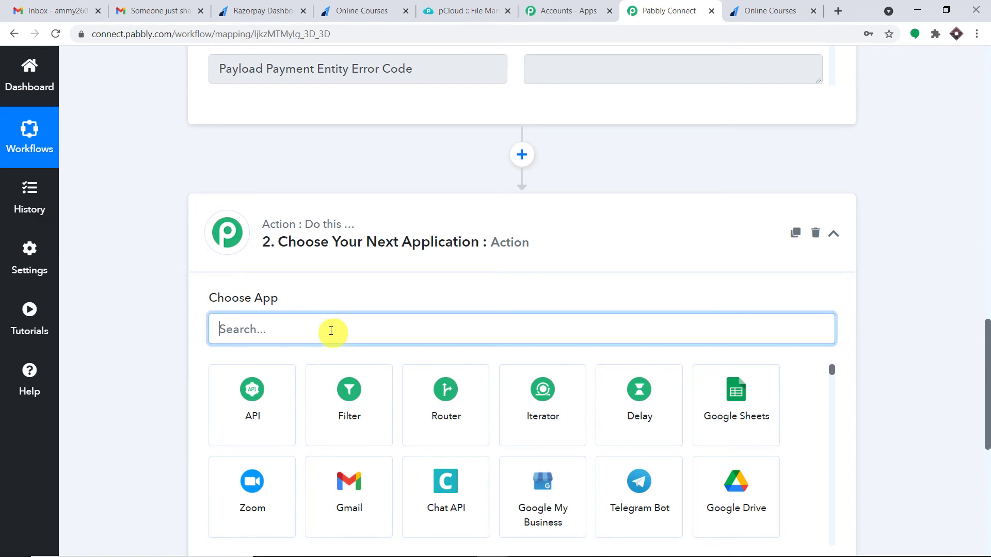
text(pc)
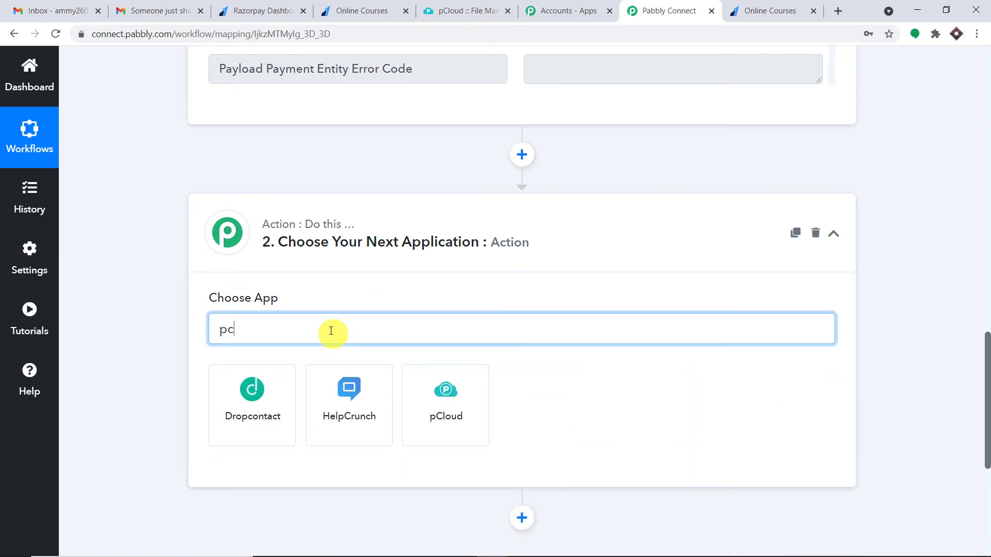
click(444, 400)
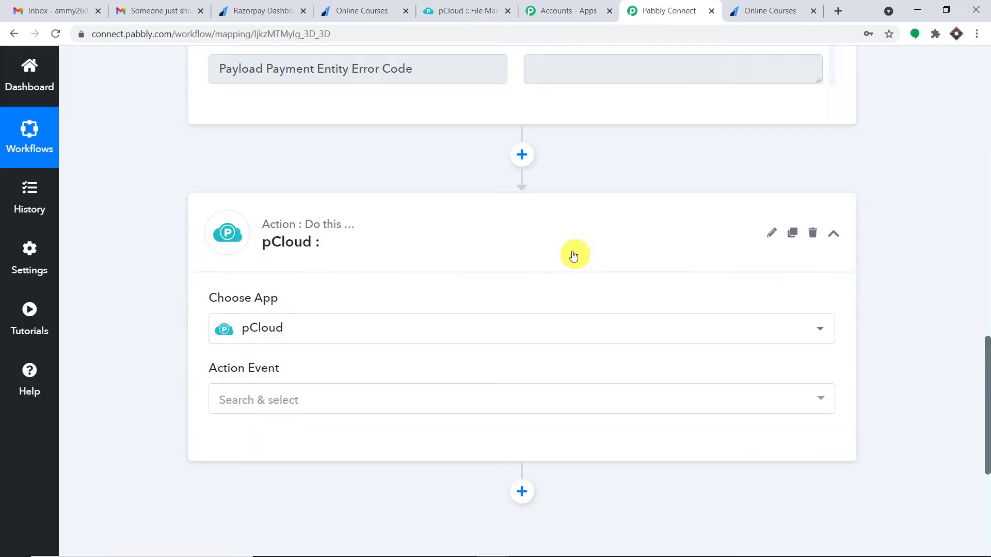
click(246, 400)
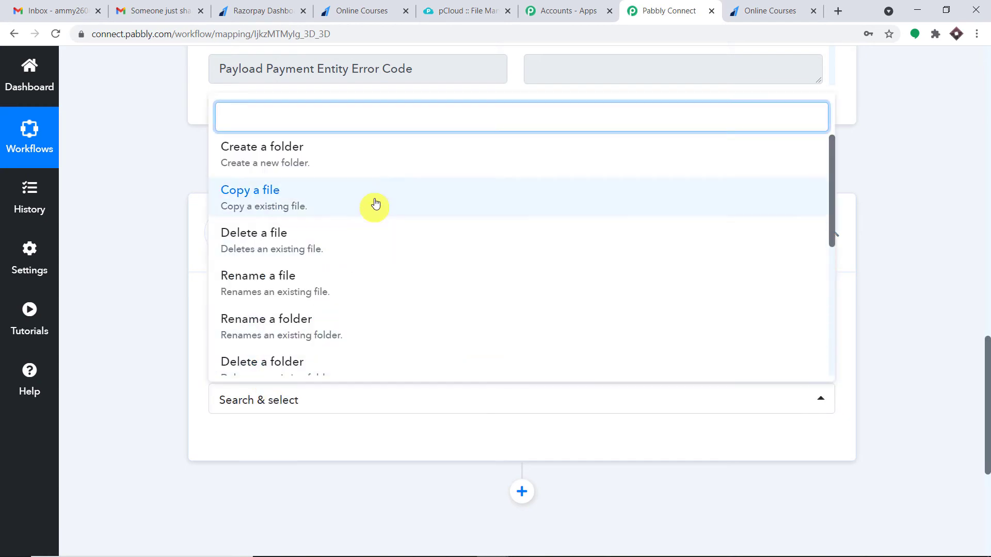
scroll(403, 196, down, 5)
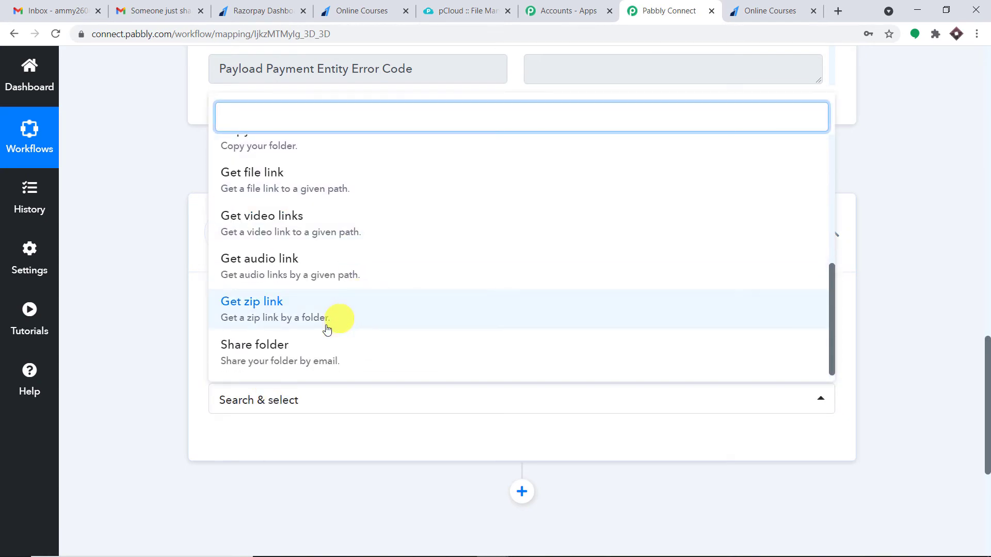
click(310, 356)
click(260, 444)
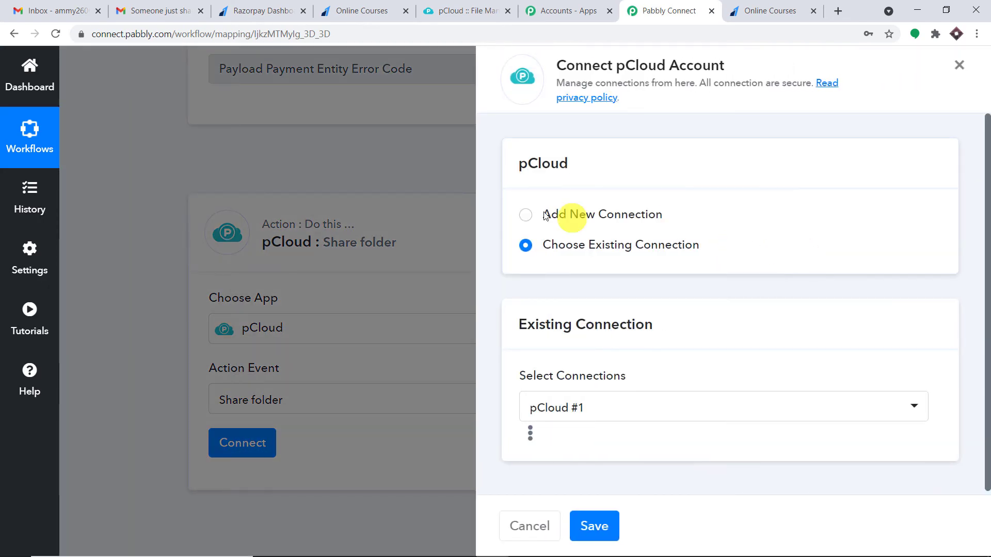
Add a new pCloud connection by entering the account email and password
click(543, 213)
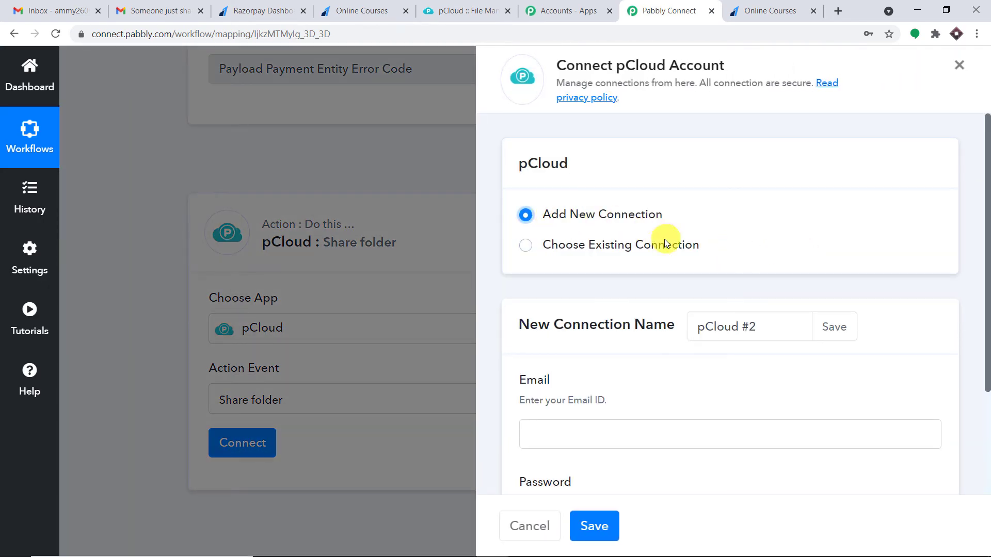
scroll(665, 251, down, 3)
click(594, 299)
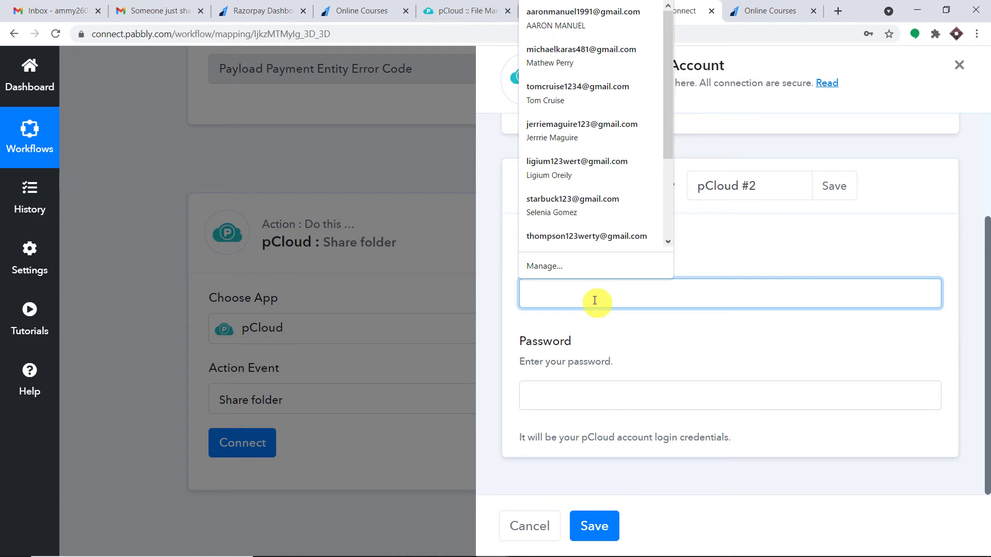
text(adm)
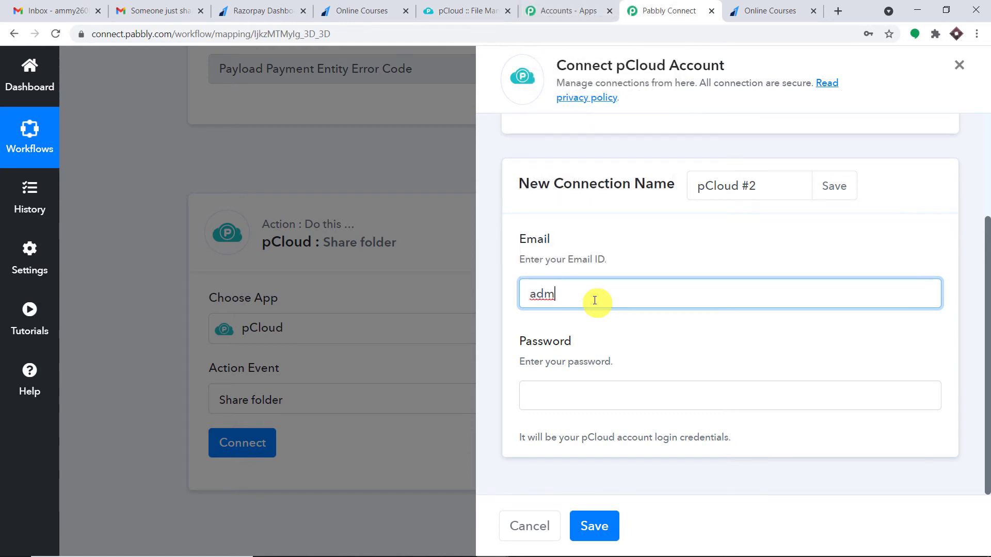
text(in)
key(Return)
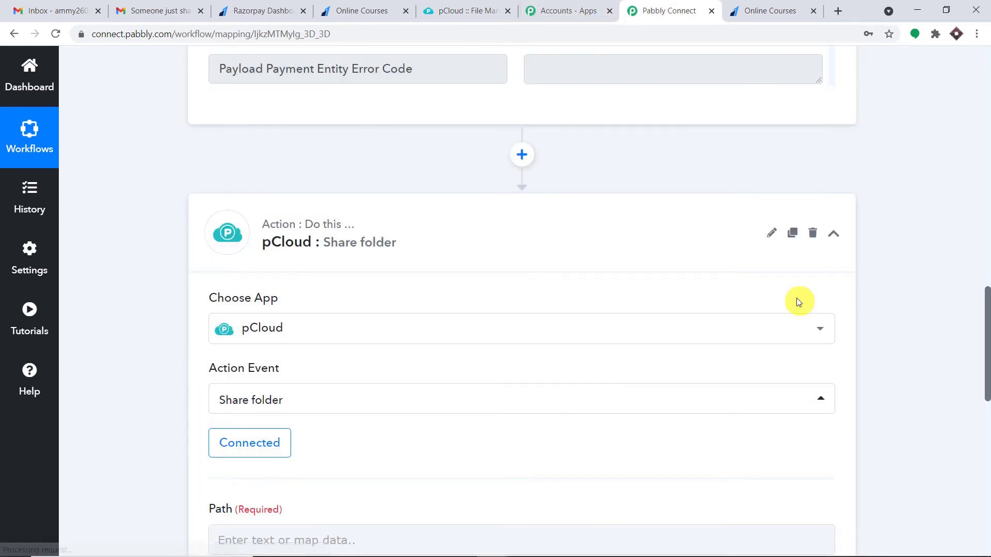
Scroll to the now-empty Path field, then switch to the pCloud file manager
scroll(754, 240, down, 3)
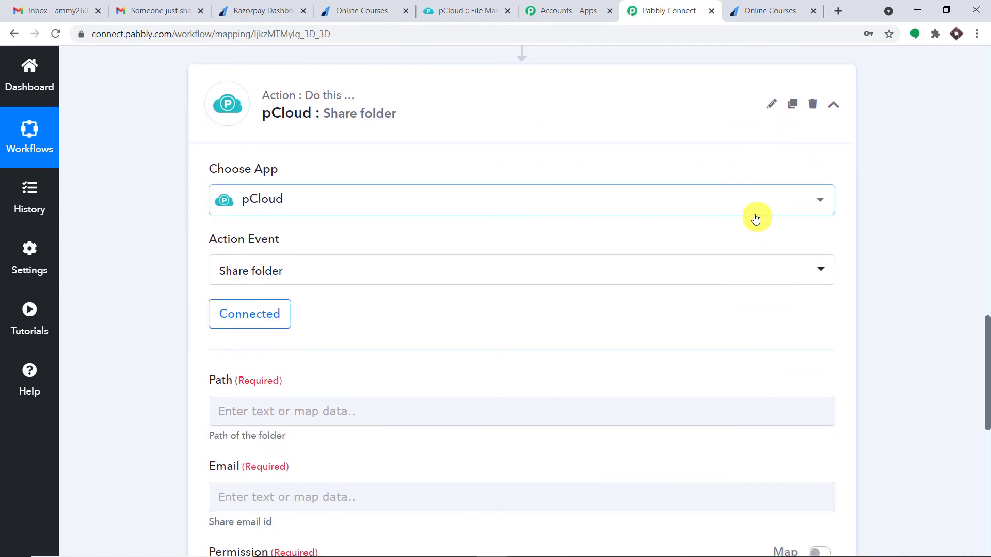
scroll(756, 213, down, 4)
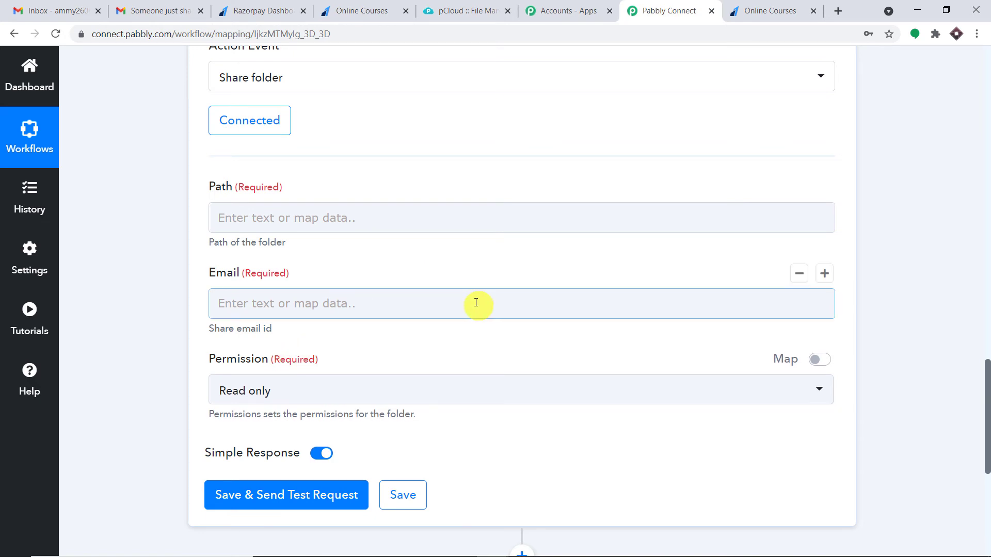
click(241, 213)
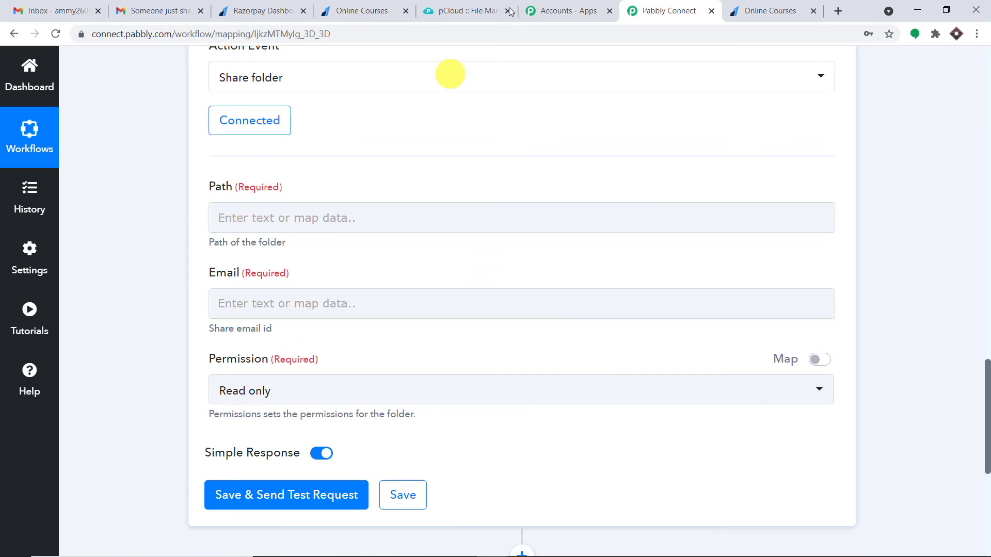
click(479, 4)
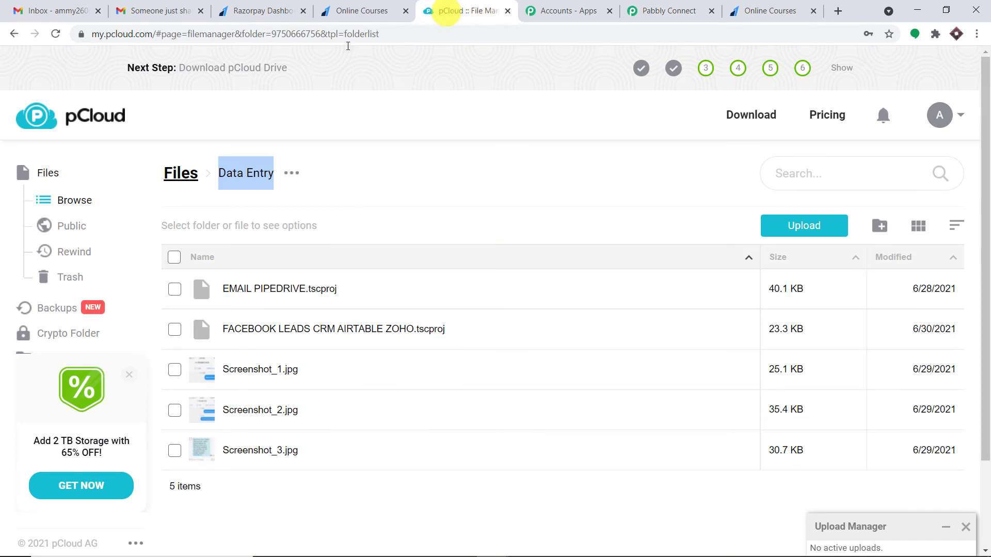
Create a new top-level pCloud folder named 'Data 101' and open it
click(106, 115)
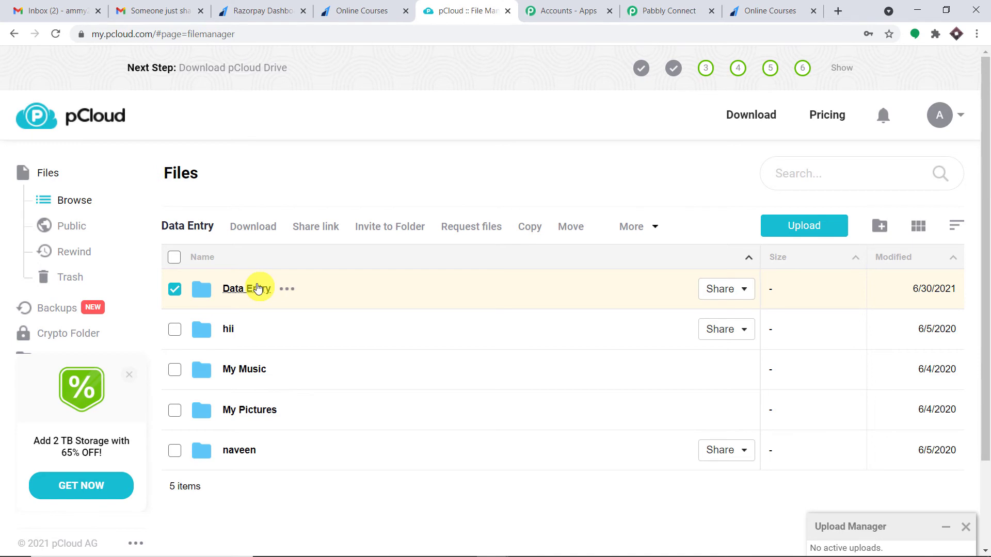
click(882, 223)
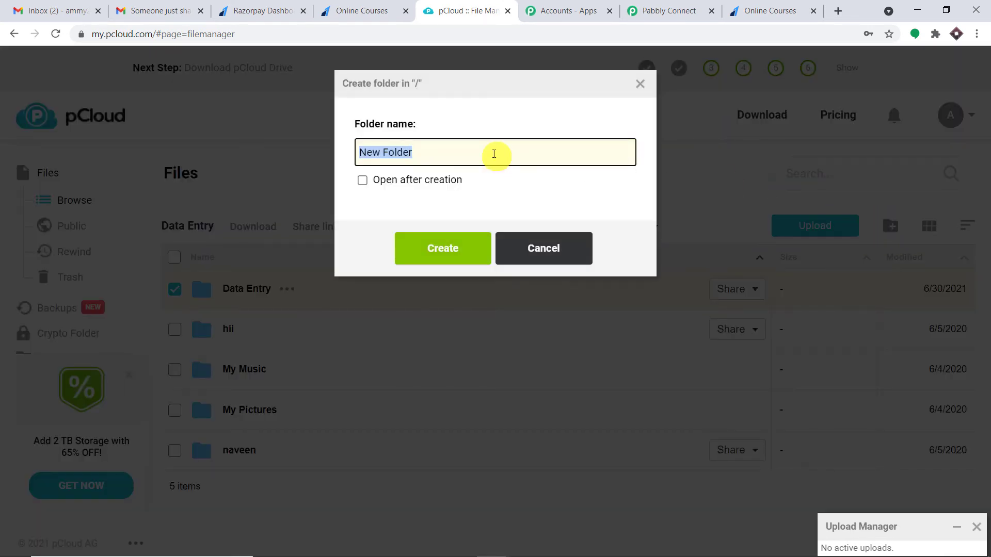
key(BackSpace)
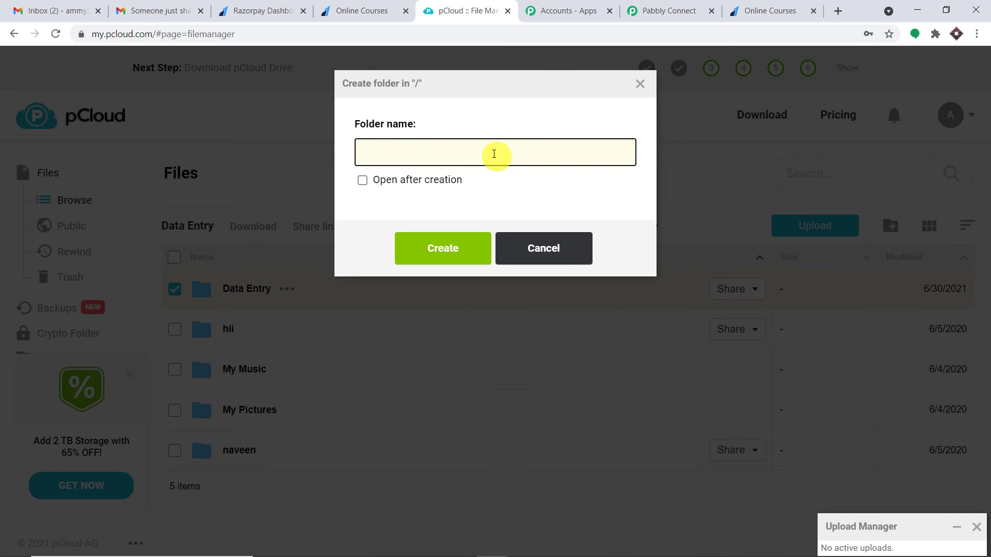
text(Data 101)
click(458, 250)
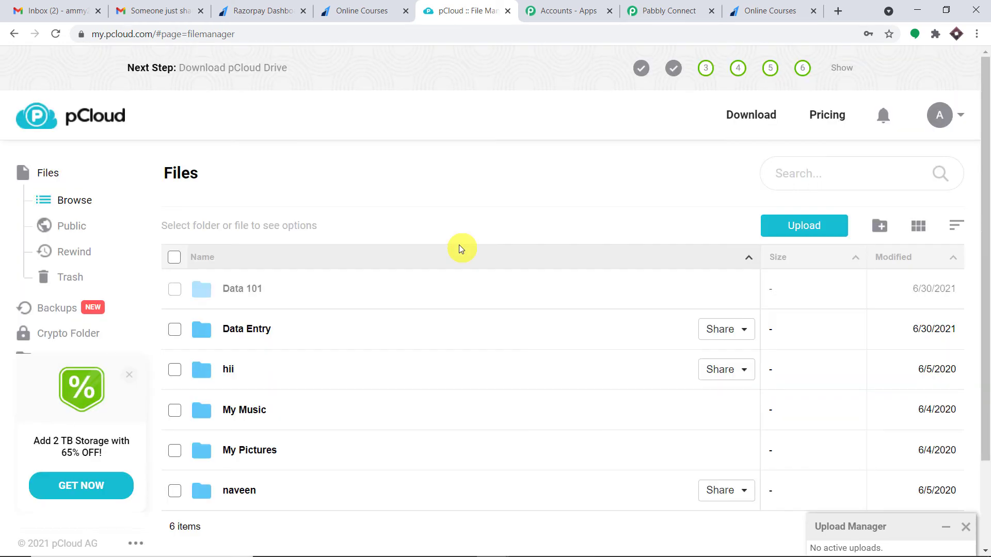
click(265, 289)
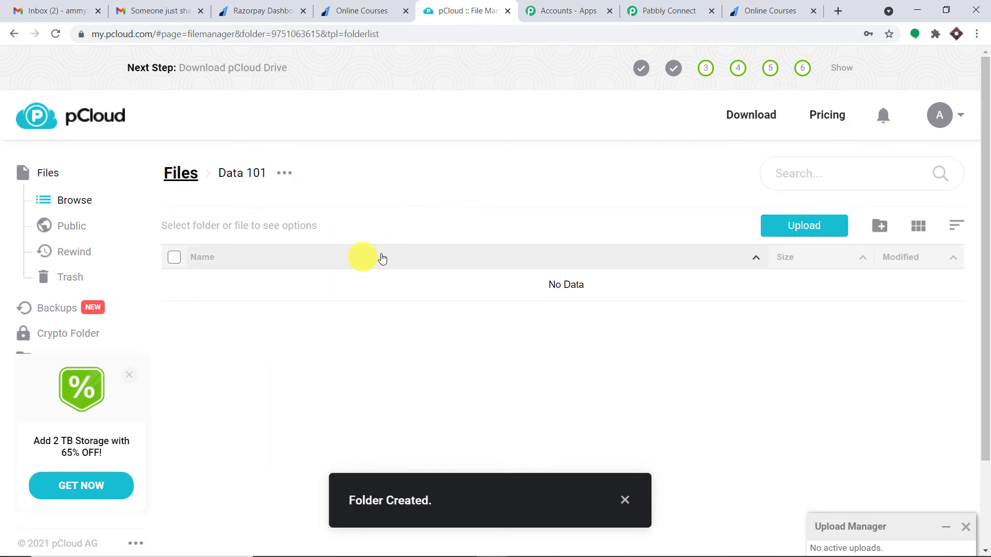
Upload Screenshot_2.jpg into the Data 101 folder and minimize the Upload Manager
click(795, 233)
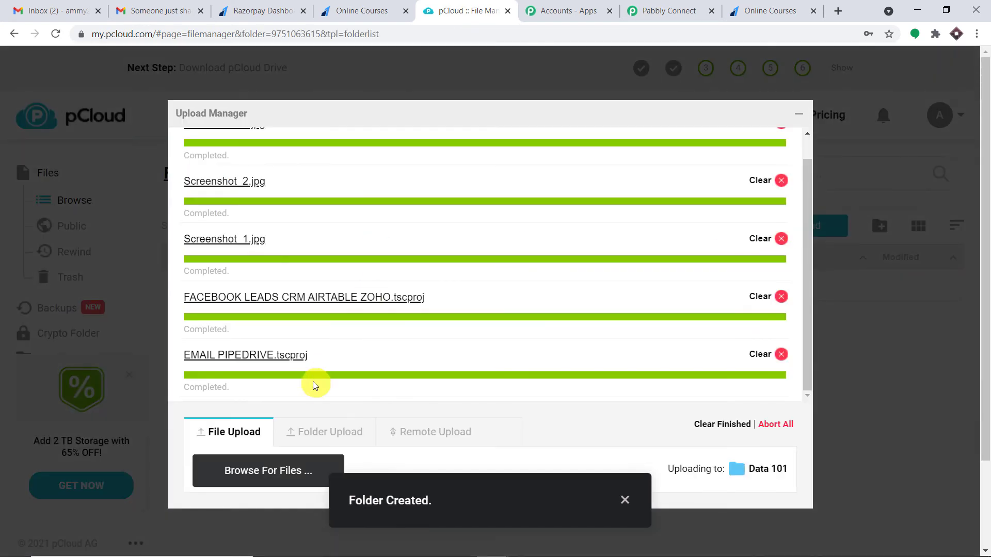
click(277, 469)
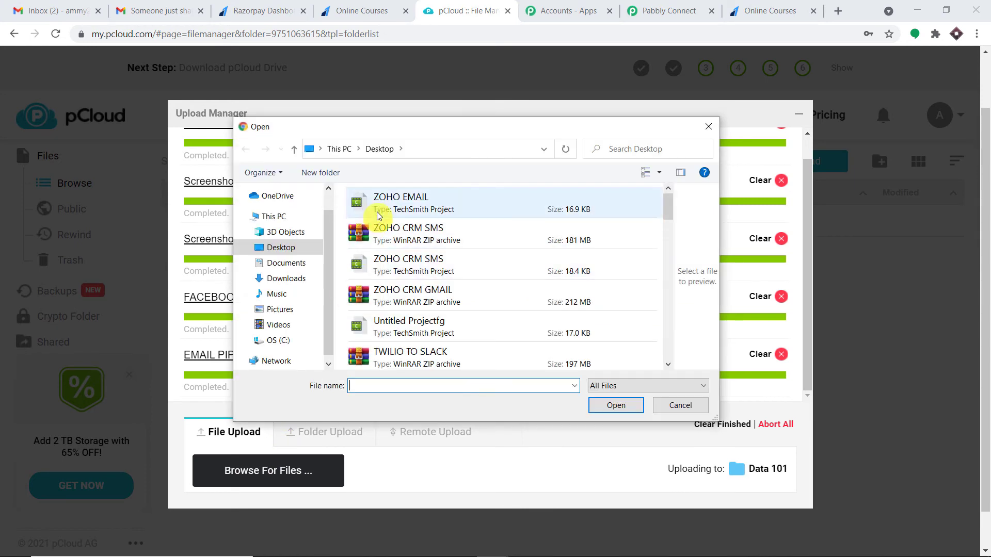
scroll(408, 221, down, 3)
click(407, 348)
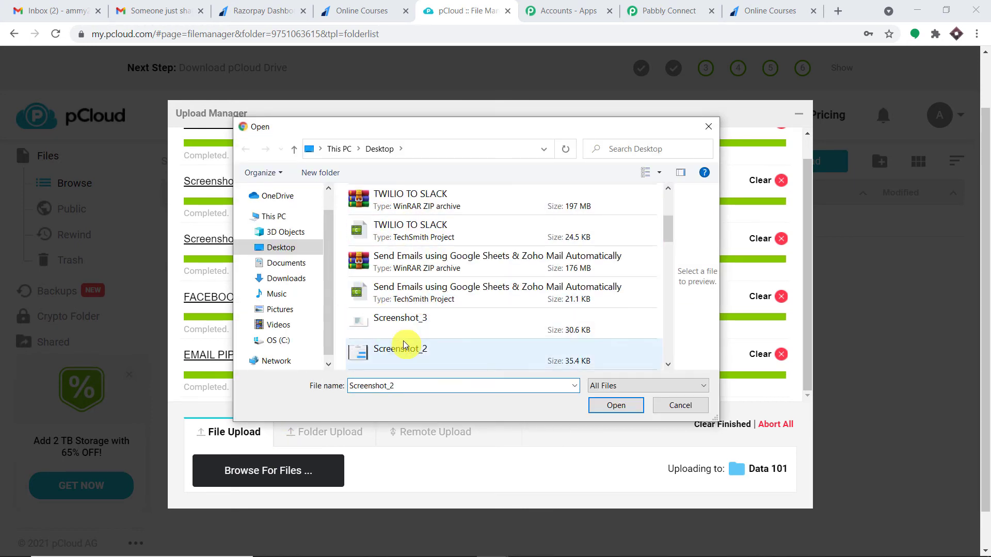
click(616, 404)
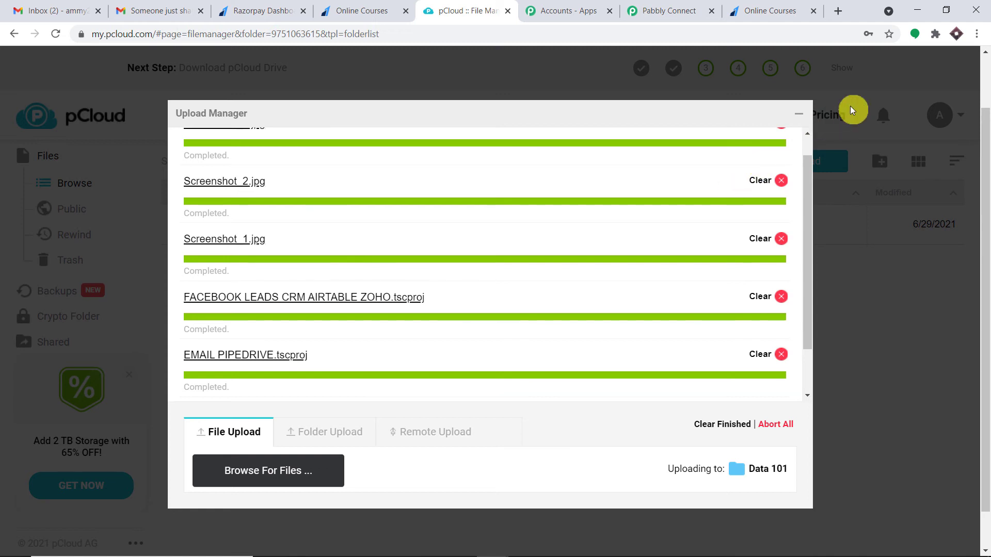
double_click(799, 113)
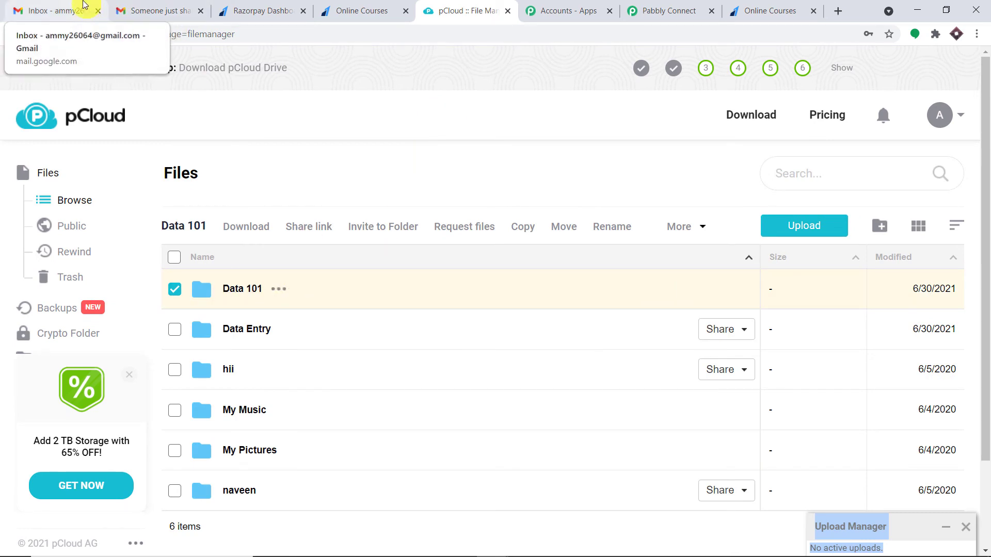
Copy the folder name 'Data 101' from the breadcrumb and return to Pabbly Connect
click(252, 288)
drag(265, 172, 219, 172)
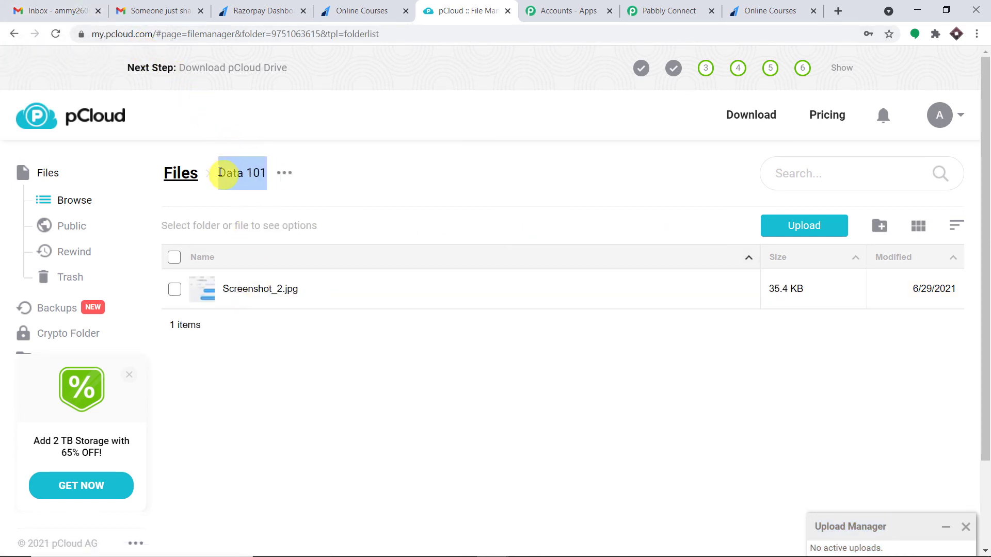
right_click(219, 172)
click(240, 180)
click(668, 10)
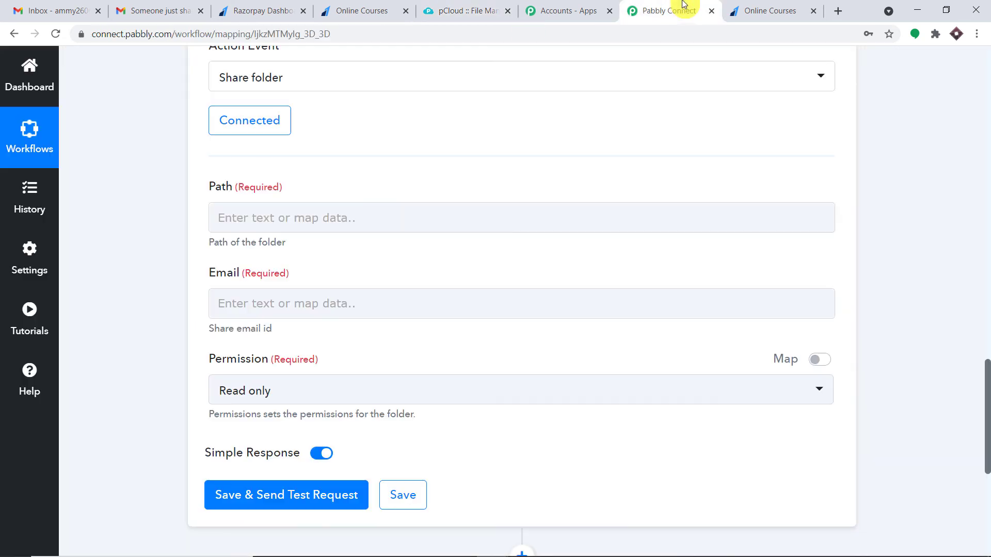
Paste the folder name into Path and prefix it to read '/Data 101'
click(284, 304)
click(298, 206)
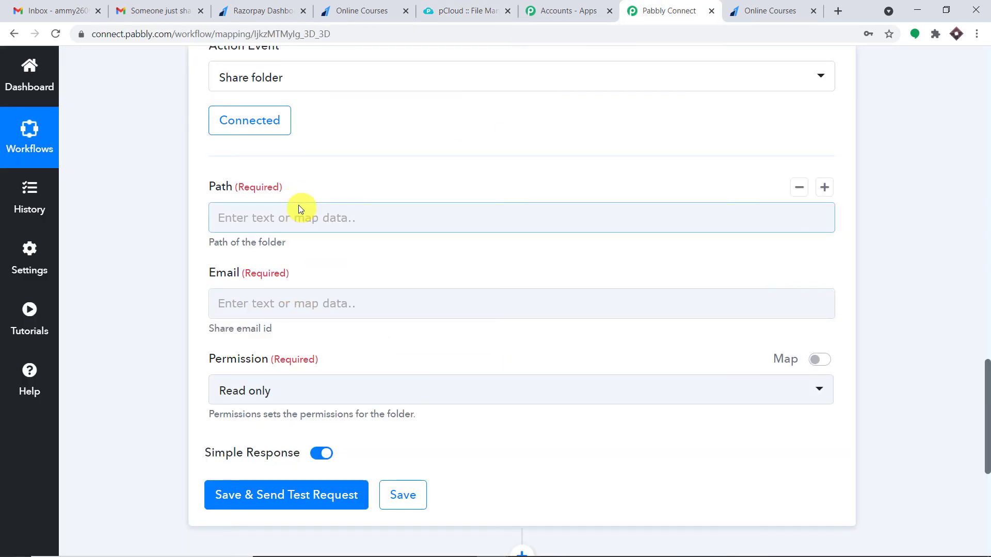
key(ctrl+v)
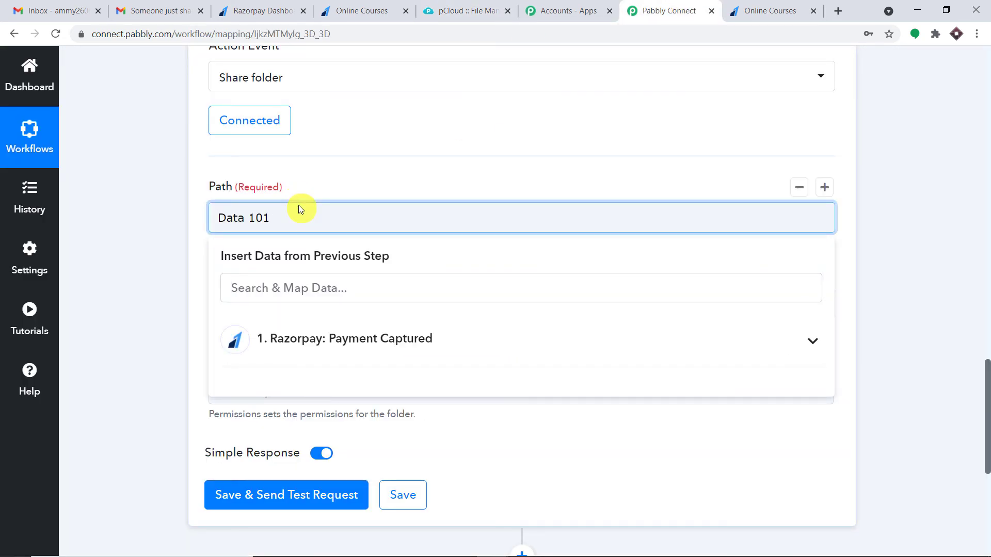
click(335, 172)
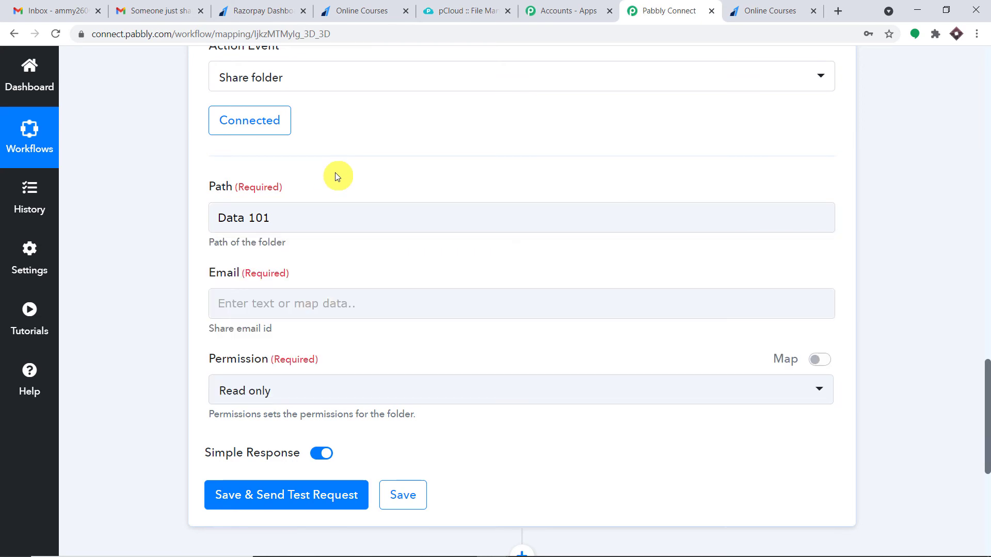
click(217, 220)
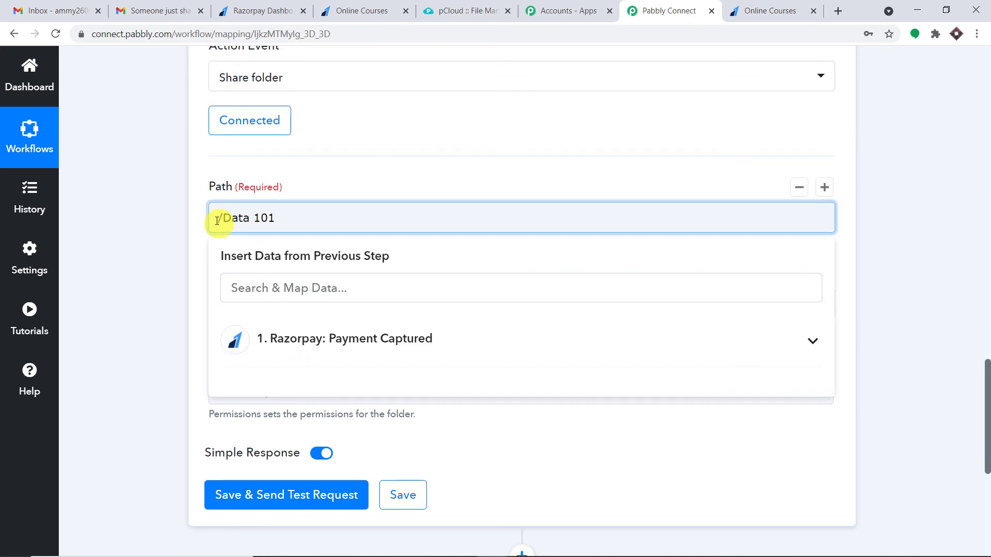
click(376, 163)
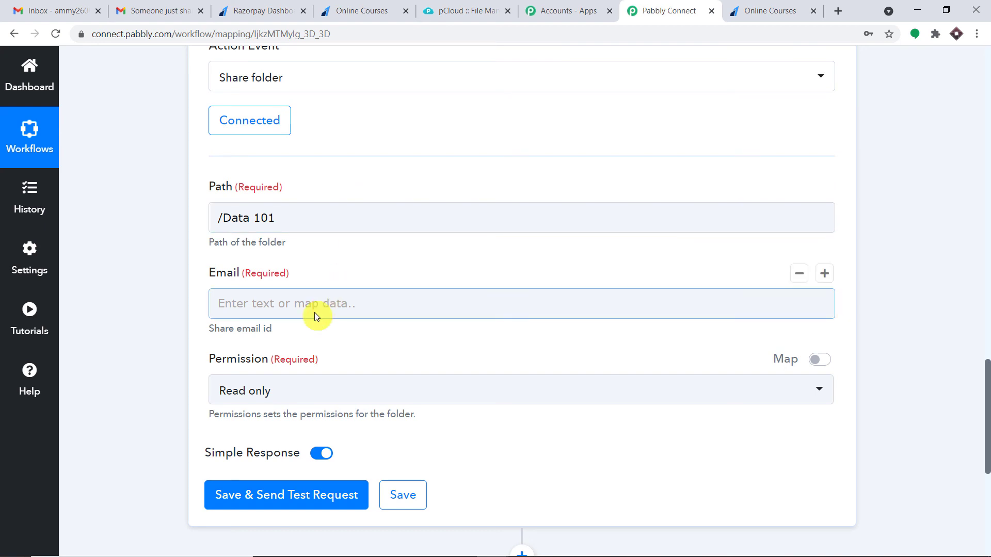
Map the Razorpay Payment Captured payment entity Email into the Email field
click(985, 233)
click(985, 234)
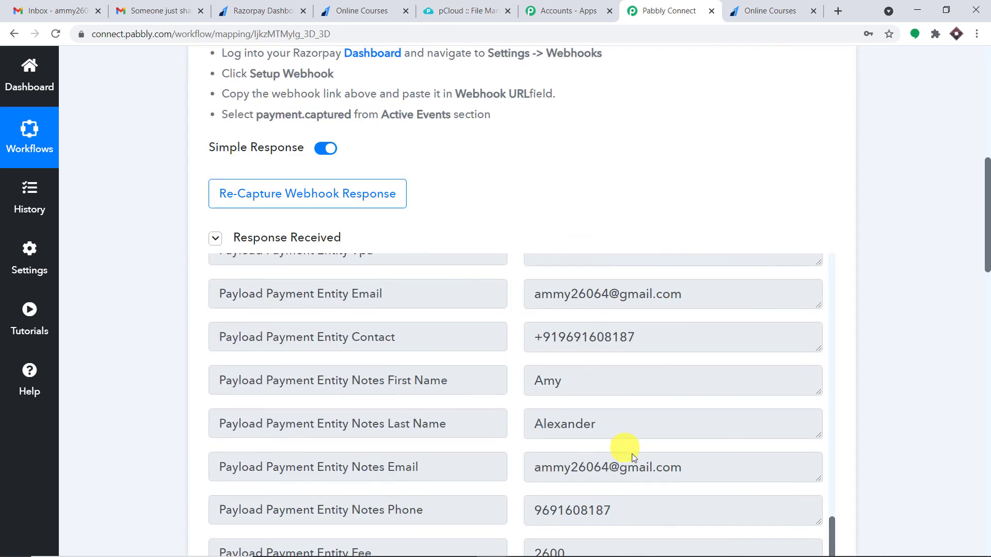
triple_click(671, 467)
drag(986, 248, 987, 448)
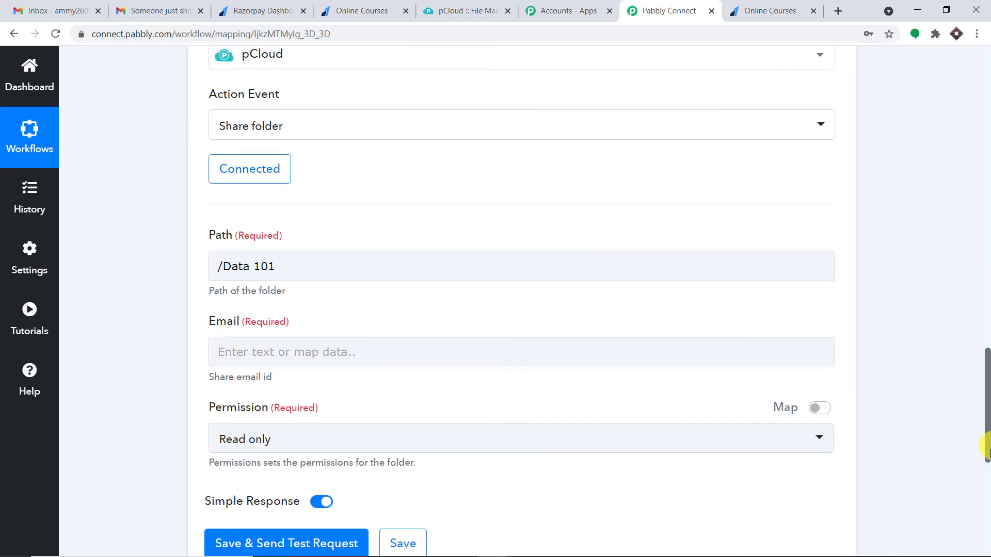
scroll(986, 448, down, 3)
click(272, 216)
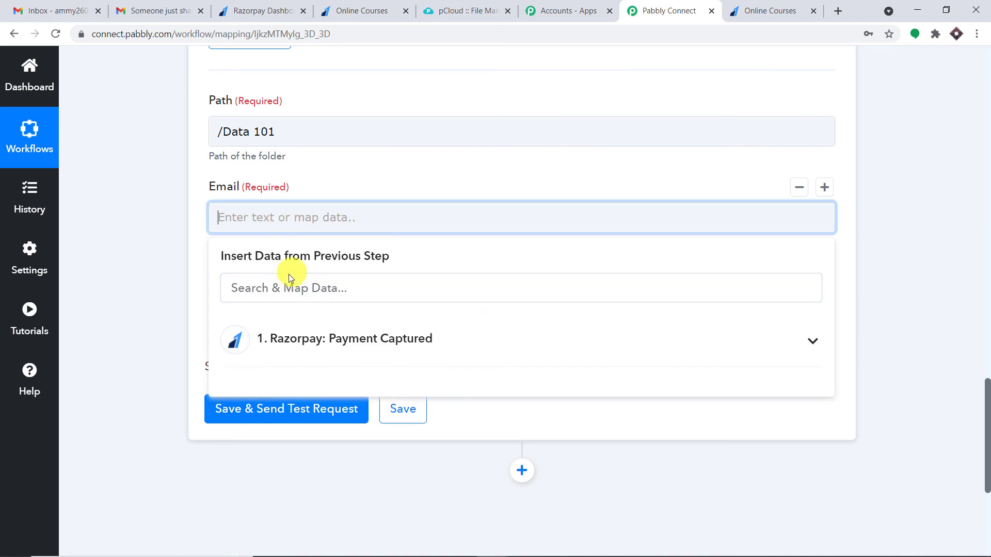
click(302, 345)
scroll(404, 323, down, 5)
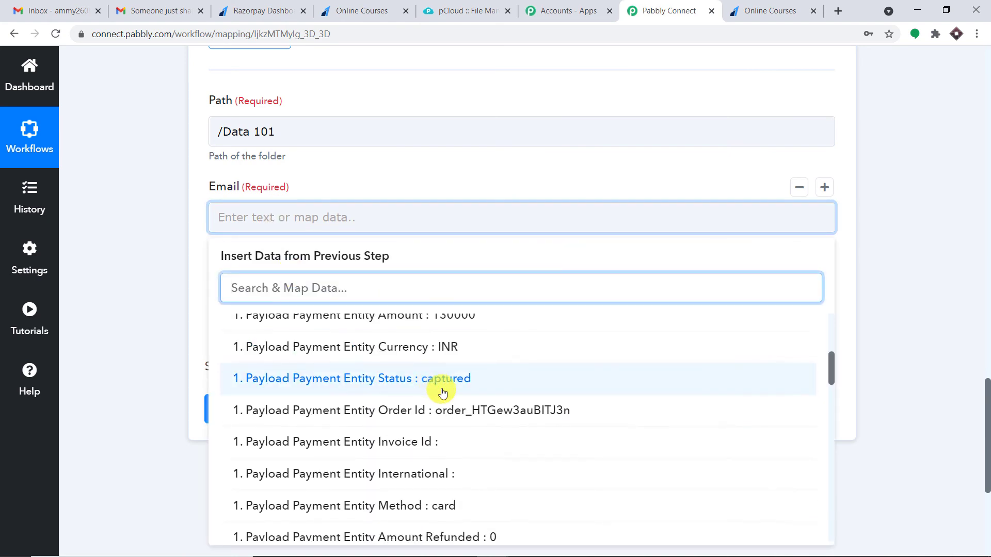
scroll(443, 393, down, 10)
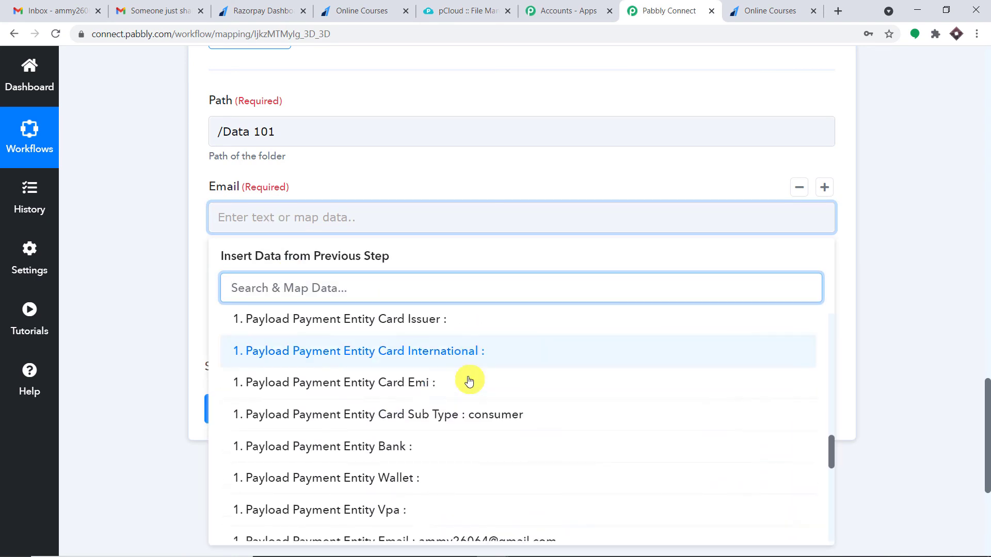
scroll(469, 381, down, 2)
click(453, 471)
click(916, 204)
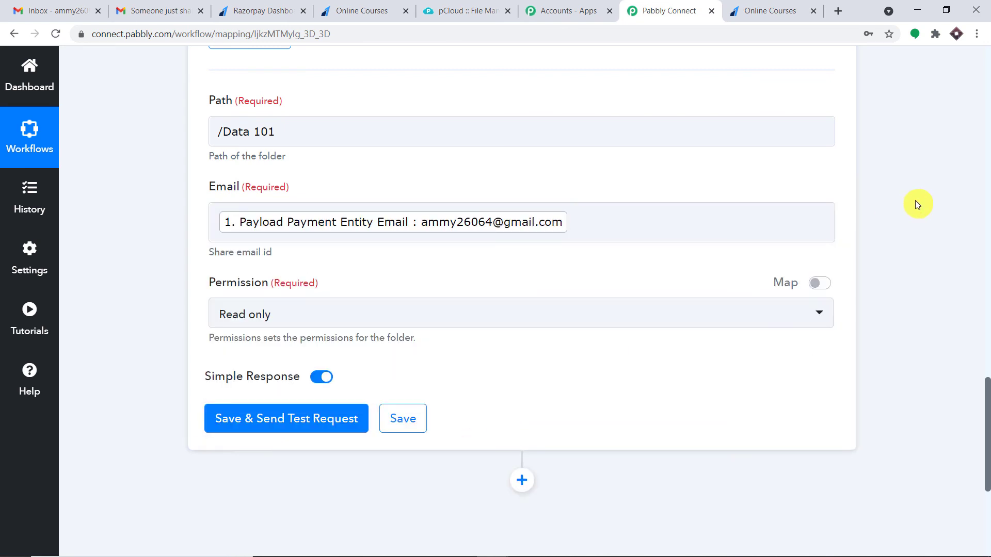
Keep Read only permission, save and send a test request, then open Gmail
scroll(916, 204, down, 1)
click(250, 250)
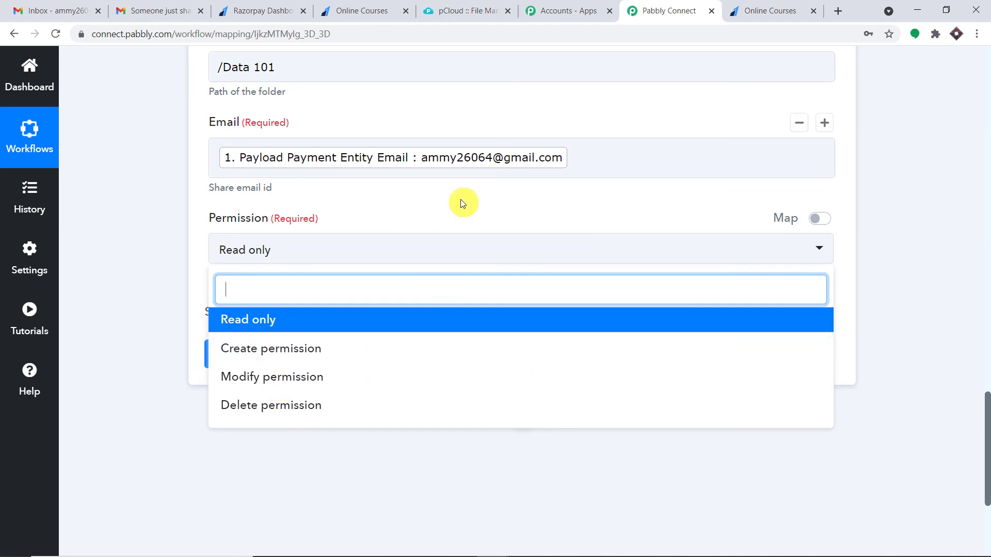
click(387, 212)
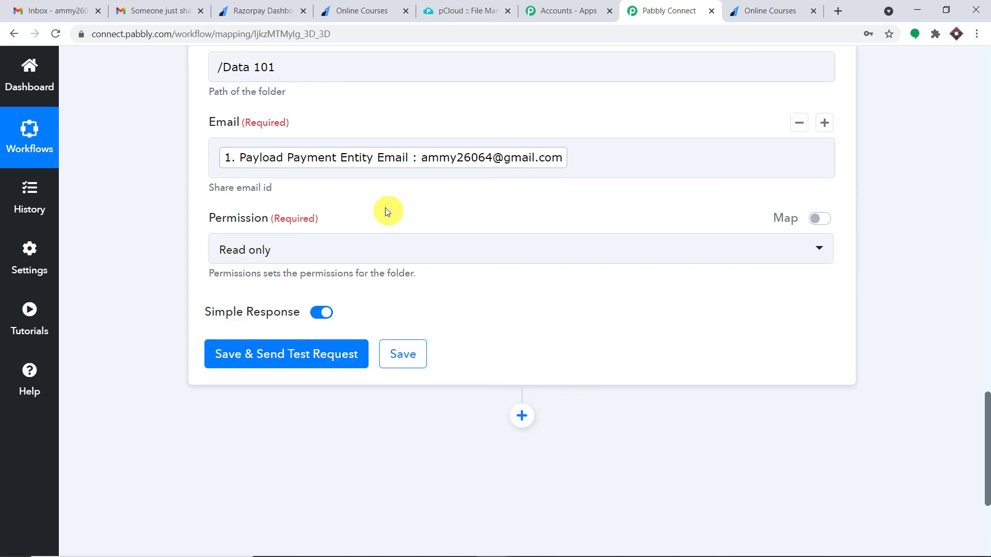
click(299, 357)
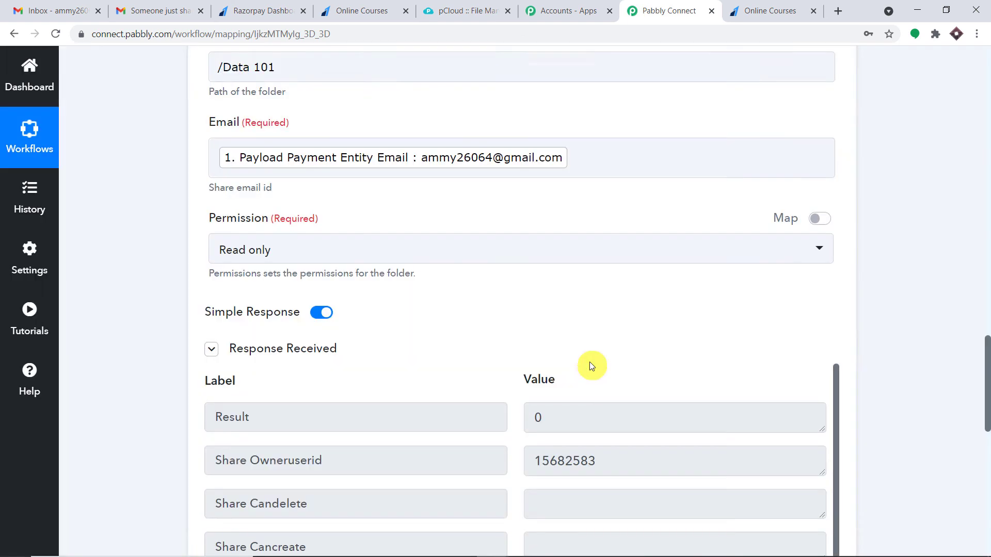
scroll(592, 356, down, 3)
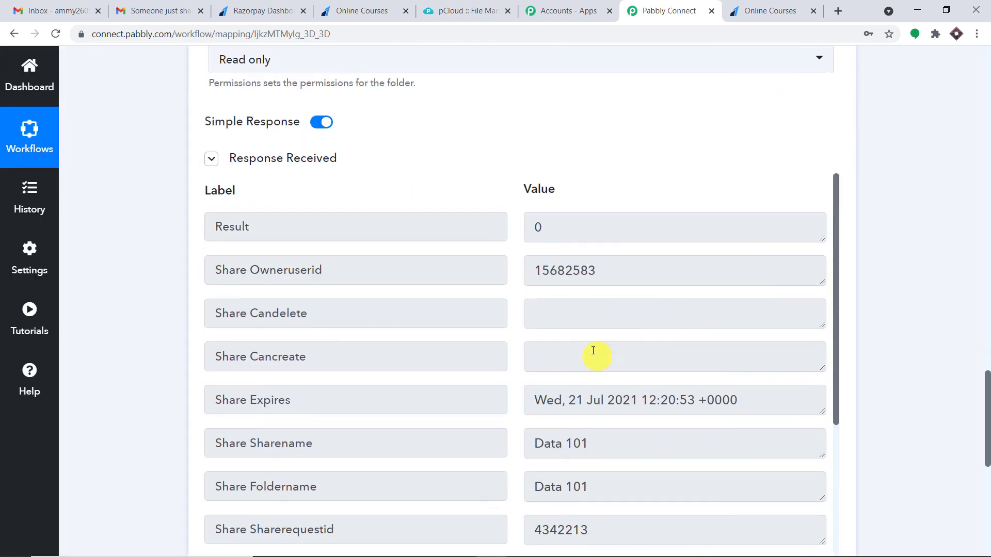
click(71, 4)
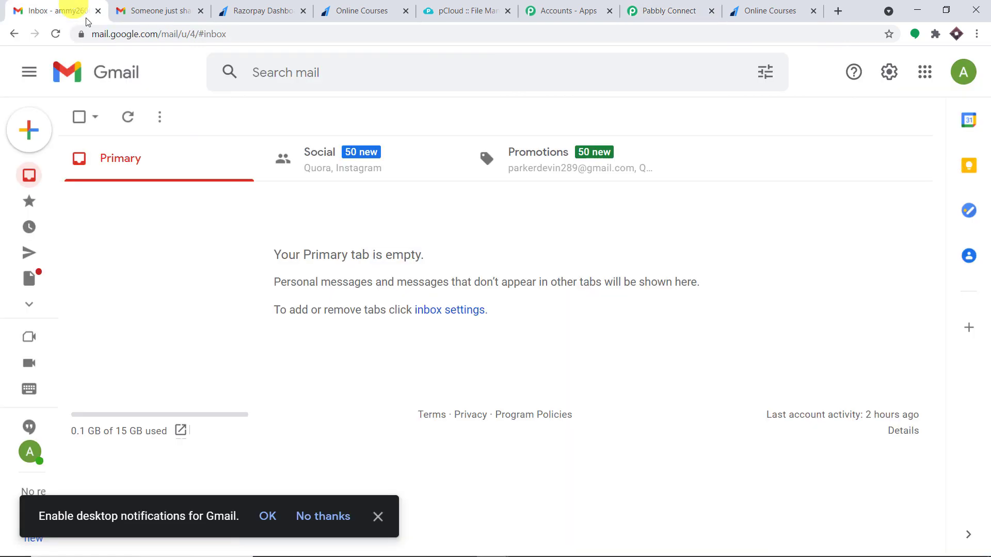
Reload the inbox and open pCloud's email inviting you to the shared 'Data 101' folder
click(53, 33)
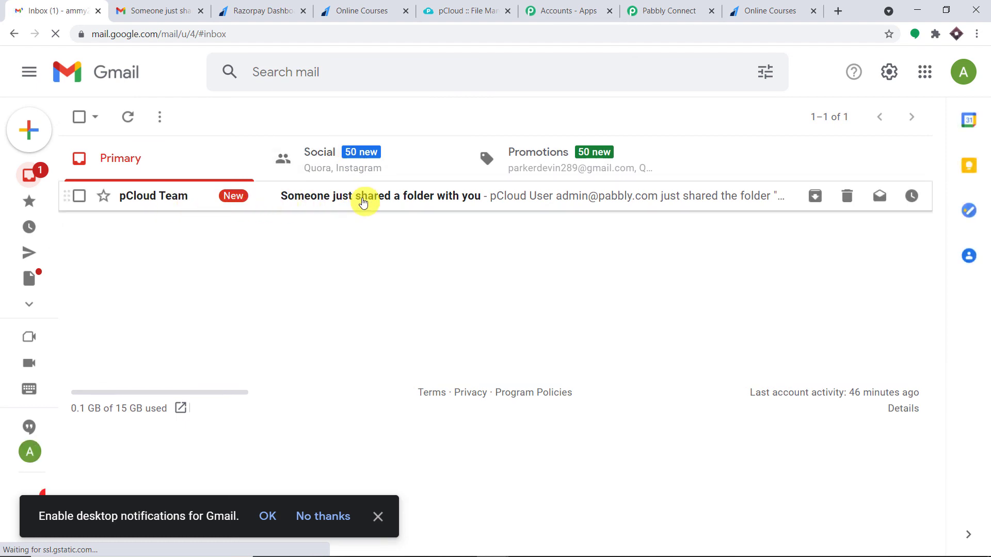
click(363, 202)
scroll(526, 258, down, 3)
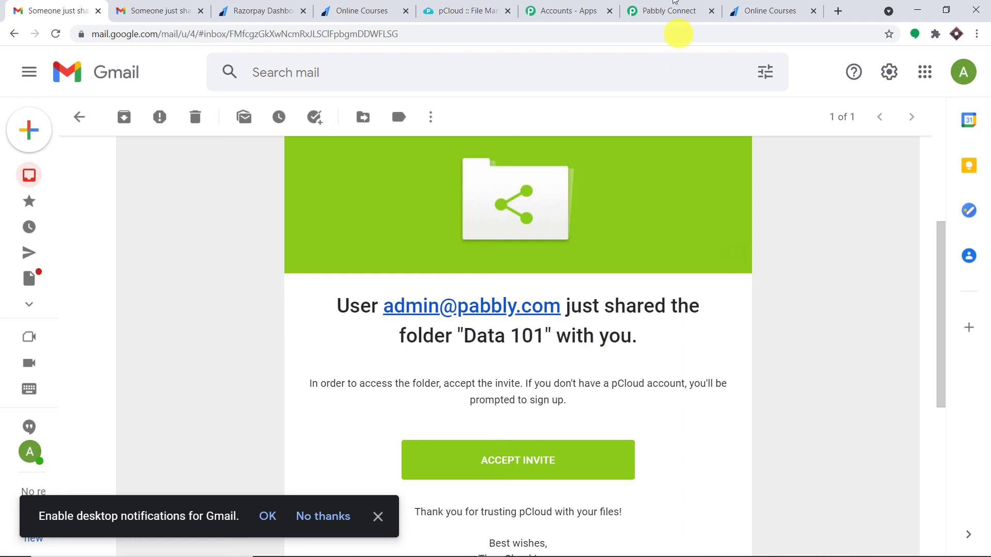
Return to the Pabbly Connect workflow's Share folder step
click(665, 11)
scroll(987, 325, up, 8)
drag(986, 324, 983, 284)
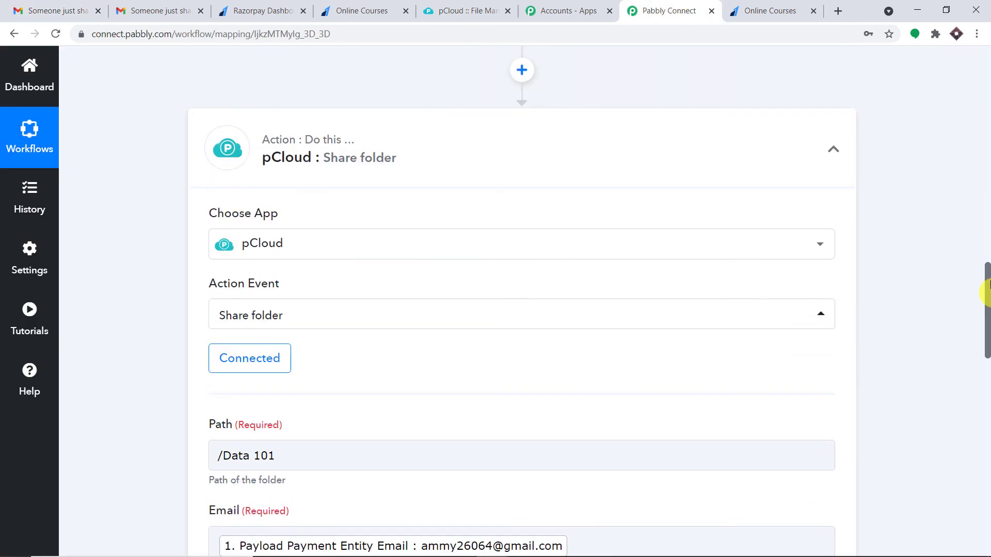
Collapse the pCloud Share folder action and the Razorpay Payment Captured trigger
click(532, 155)
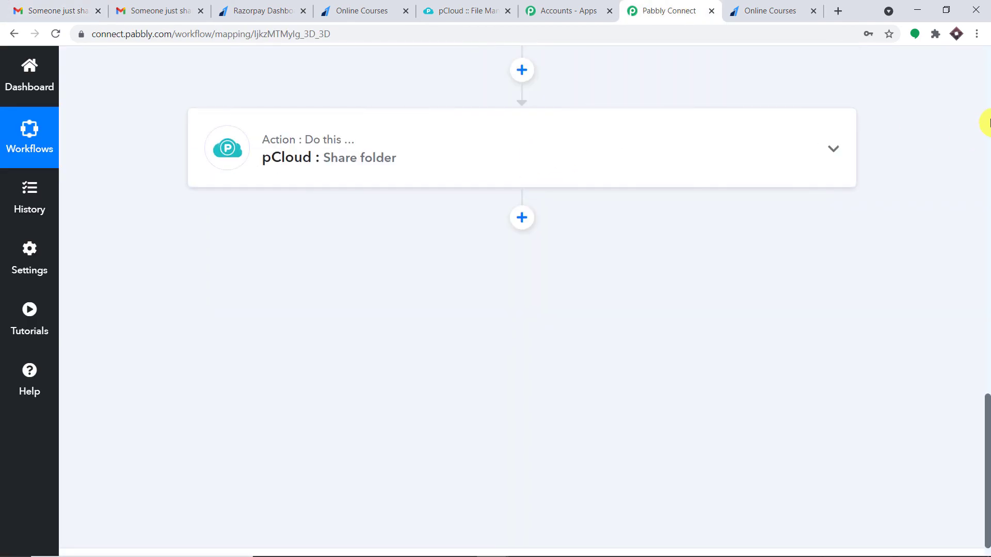
scroll(973, 133, up, 20)
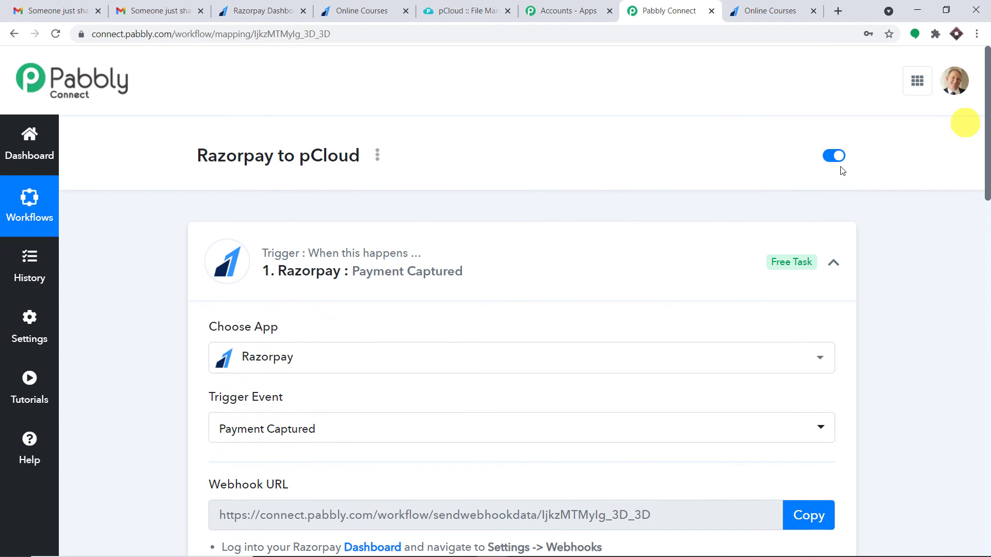
click(513, 245)
drag(986, 223, 989, 275)
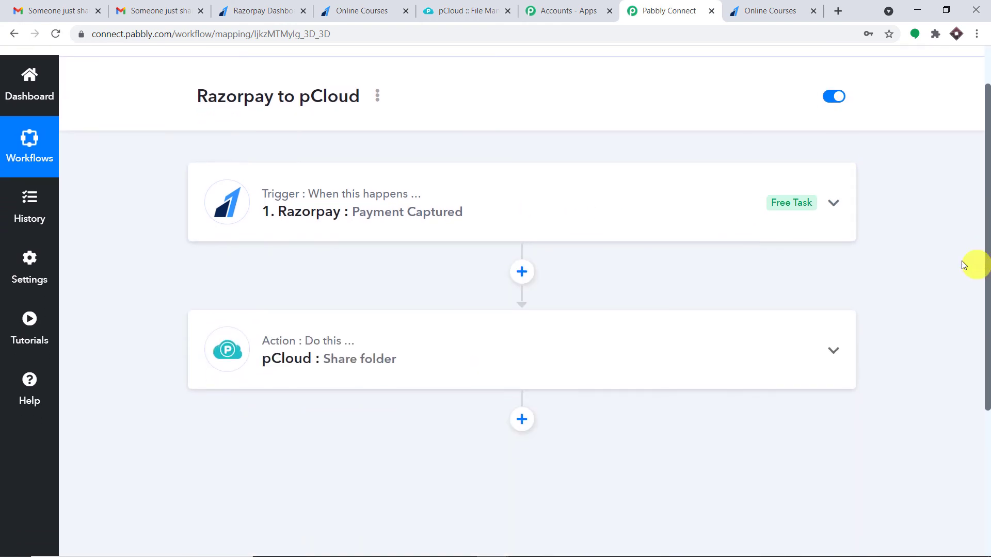